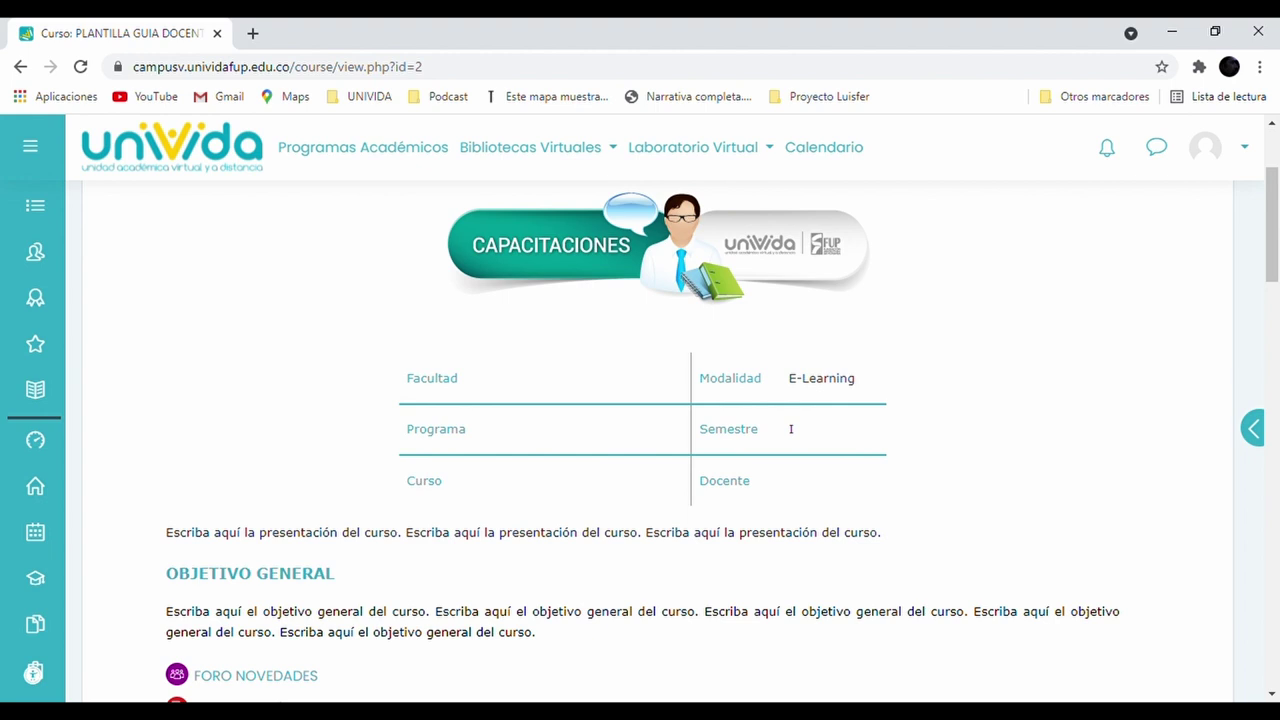
Turn on editing for the course and start adding a Tarea activity to the first UNIDAD TEMÁTICA 1
{"action": "scroll", "coordinate": [1077, 403], "scroll_direction": "up", "scroll_amount": 2}
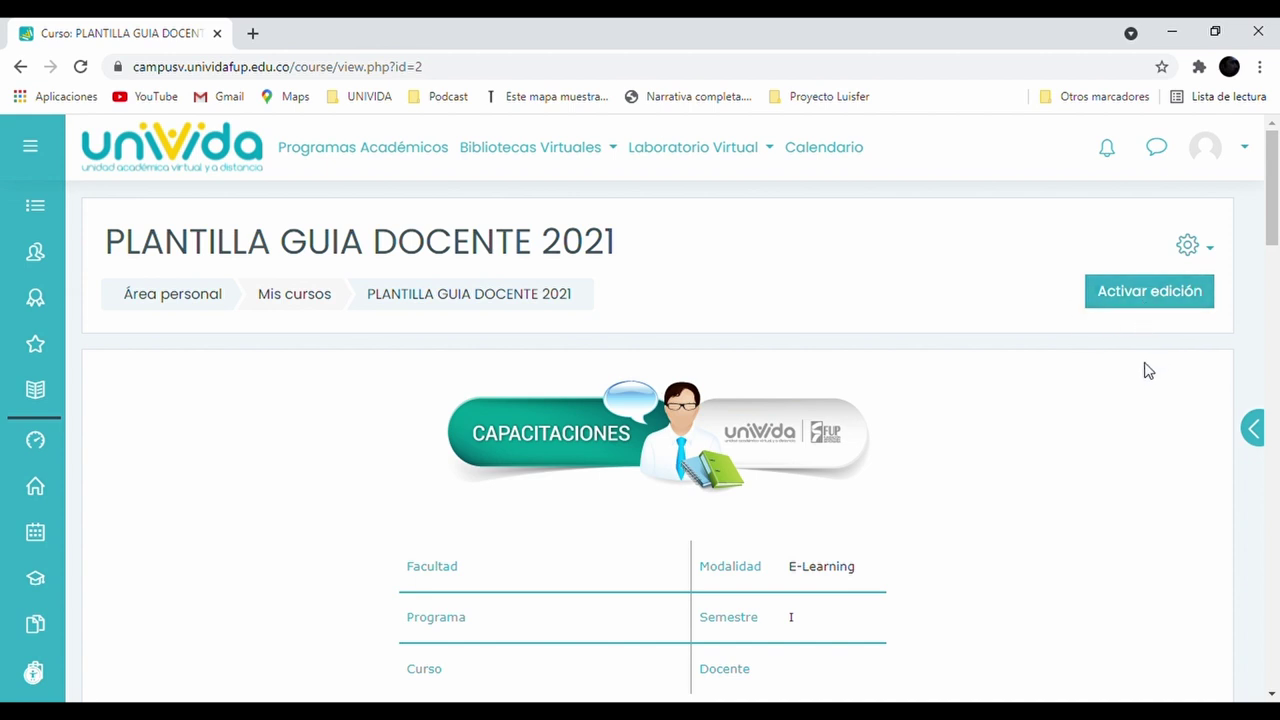
{"action": "left_click", "coordinate": [1147, 300]}
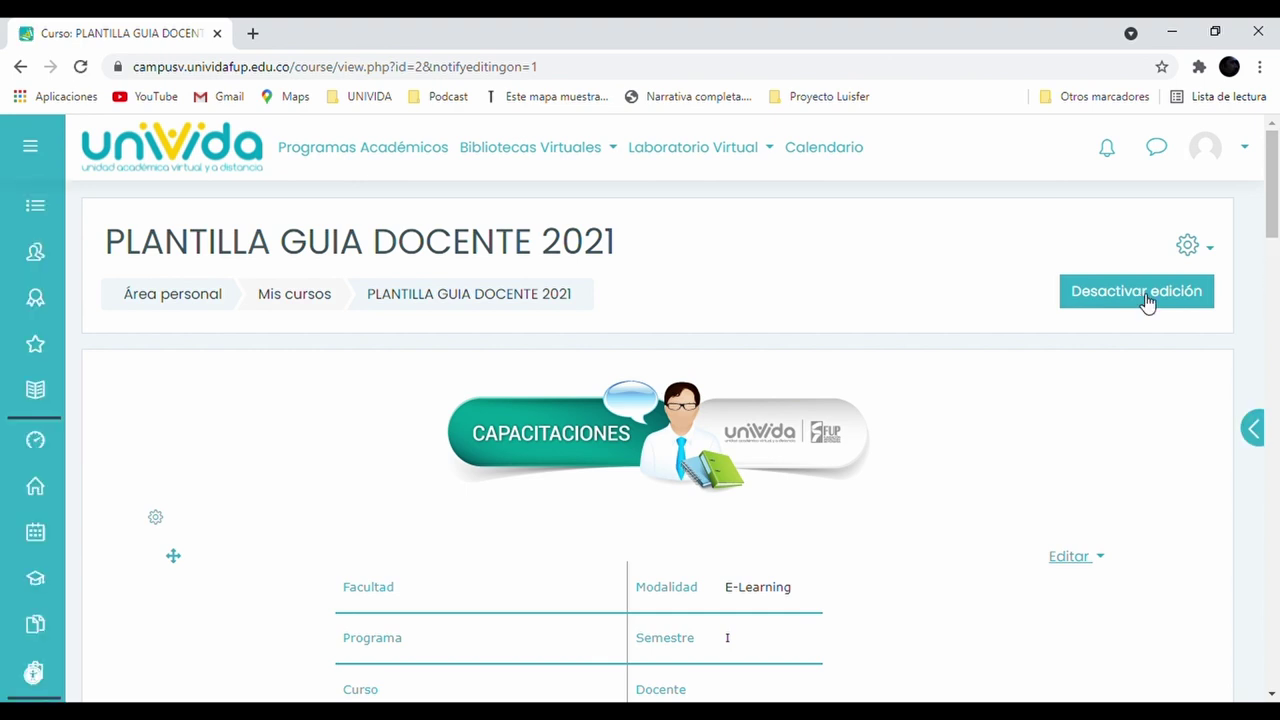
{"action": "scroll", "coordinate": [1147, 303], "scroll_direction": "down", "scroll_amount": 2}
{"action": "scroll", "coordinate": [1147, 303], "scroll_direction": "down", "scroll_amount": 5}
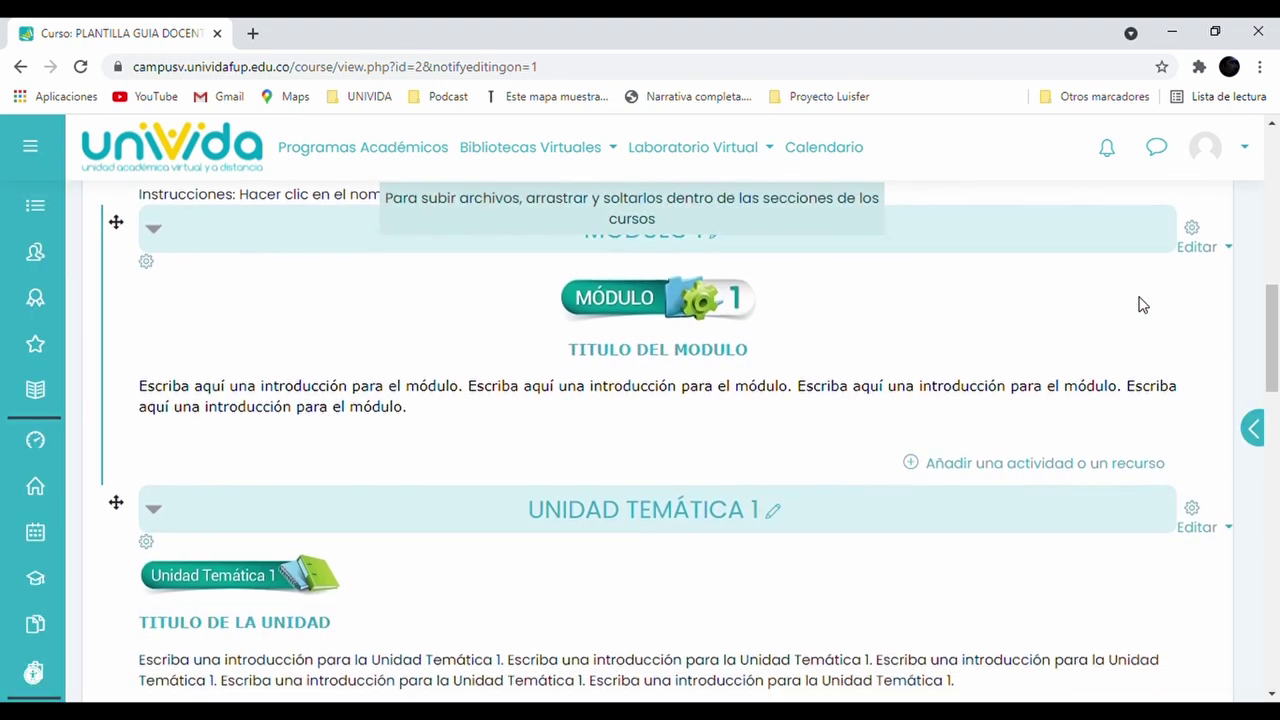
{"action": "scroll", "coordinate": [838, 337], "scroll_direction": "down", "scroll_amount": 6}
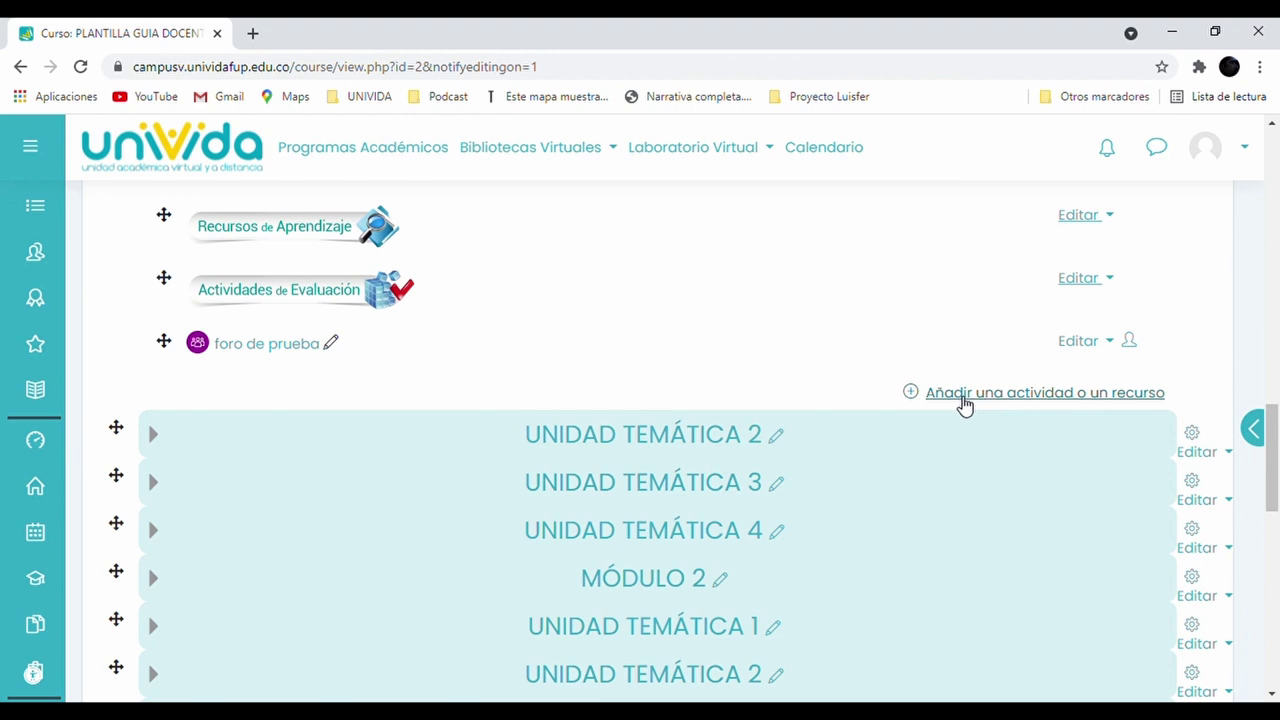
{"action": "left_click", "coordinate": [1045, 396]}
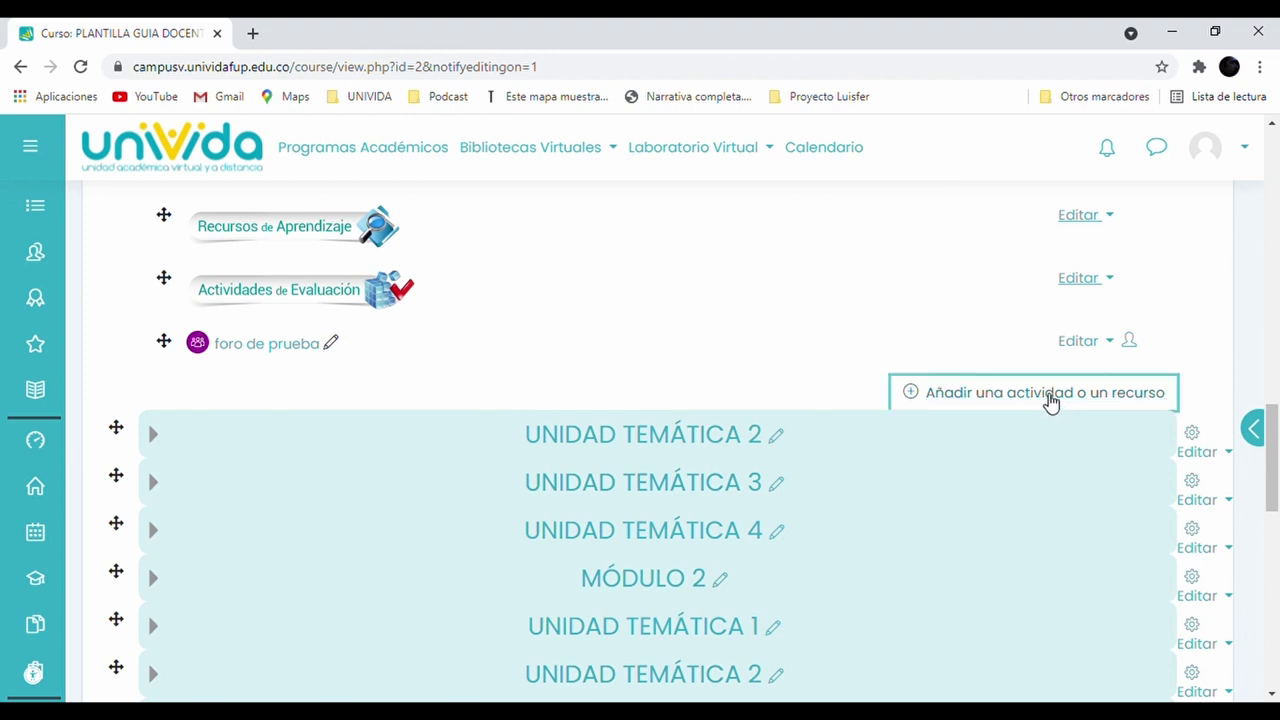
{"action": "left_click", "coordinate": [480, 262]}
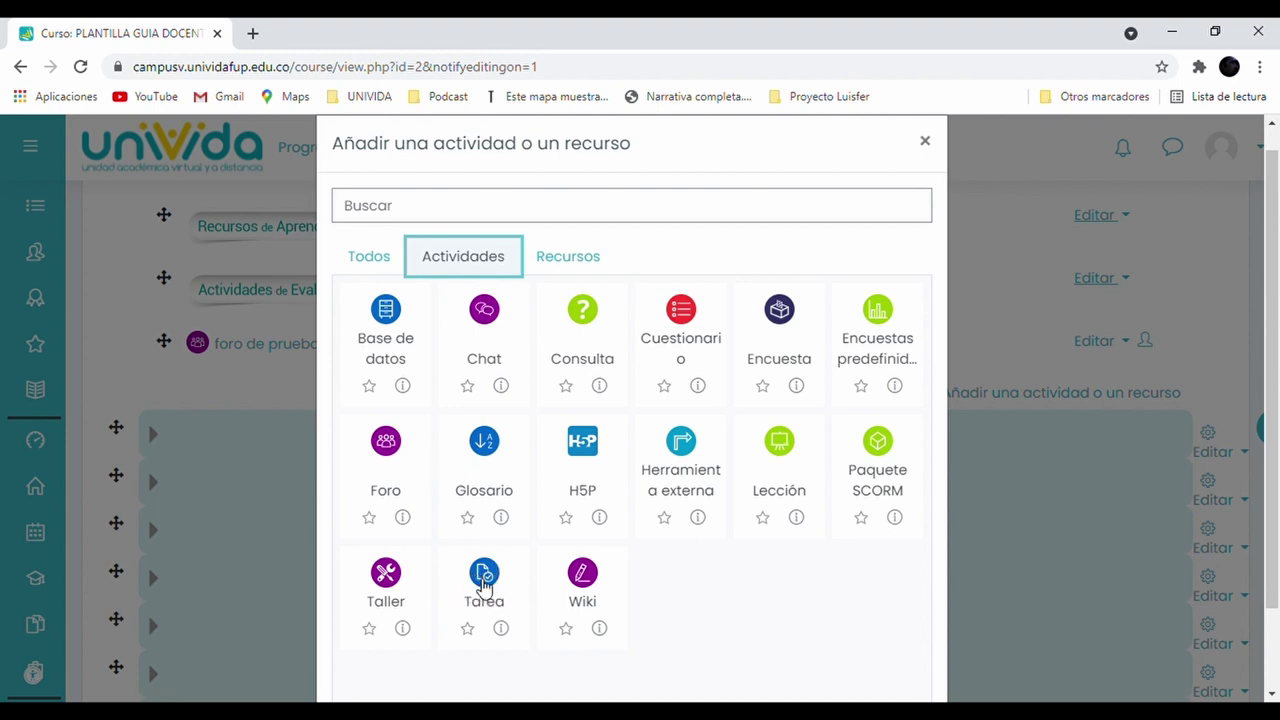
{"action": "left_click", "coordinate": [486, 578]}
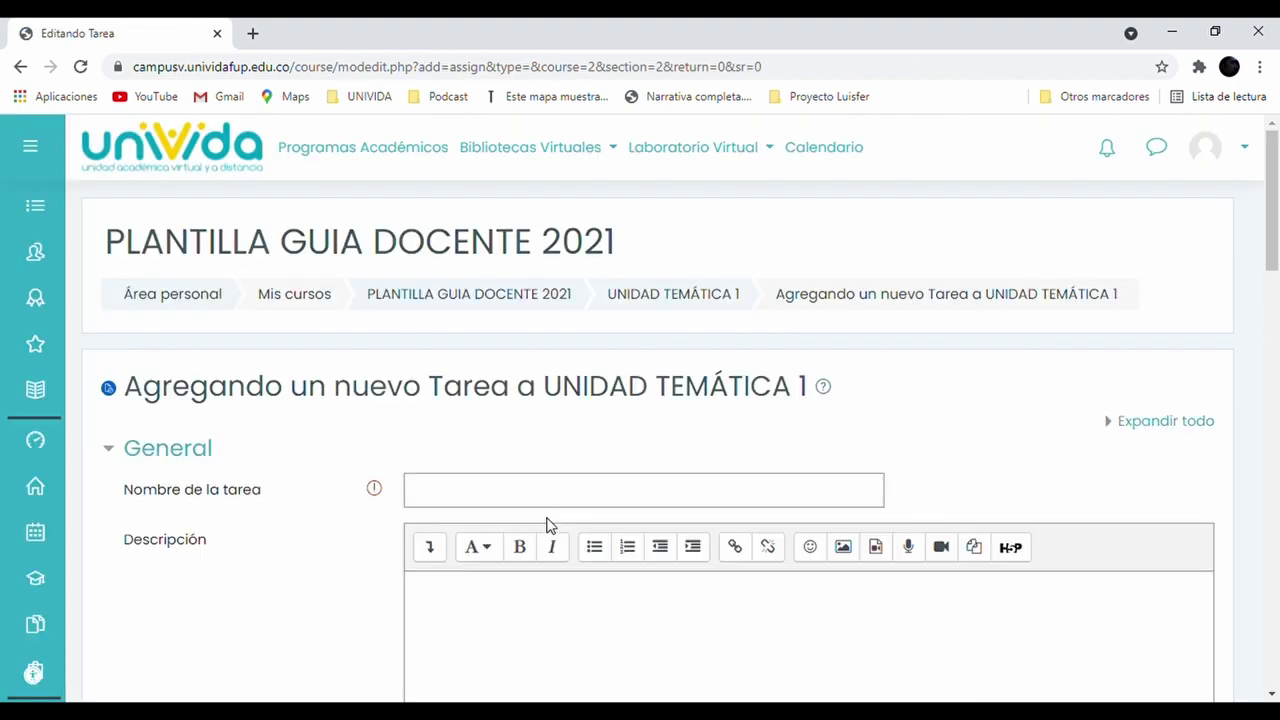
Name the new assignment "tarea de prueba"
{"action": "scroll", "coordinate": [295, 405], "scroll_direction": "down", "scroll_amount": 2}
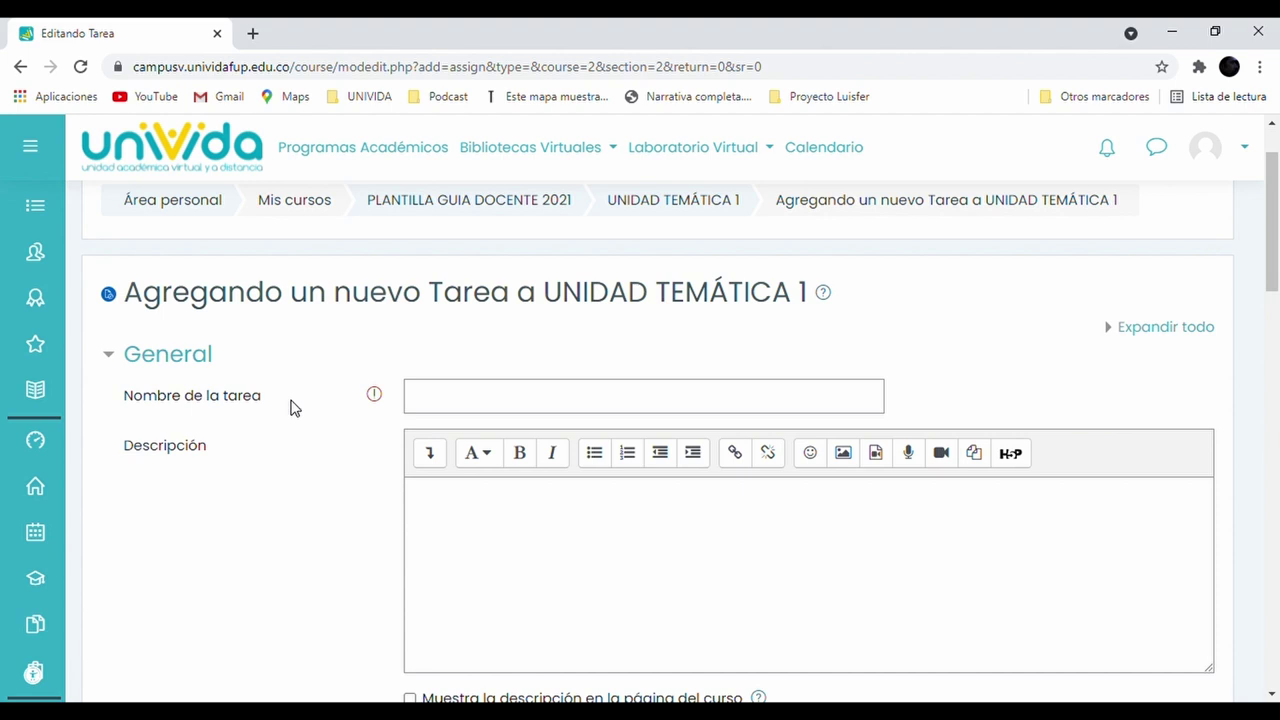
{"action": "left_click", "coordinate": [471, 405]}
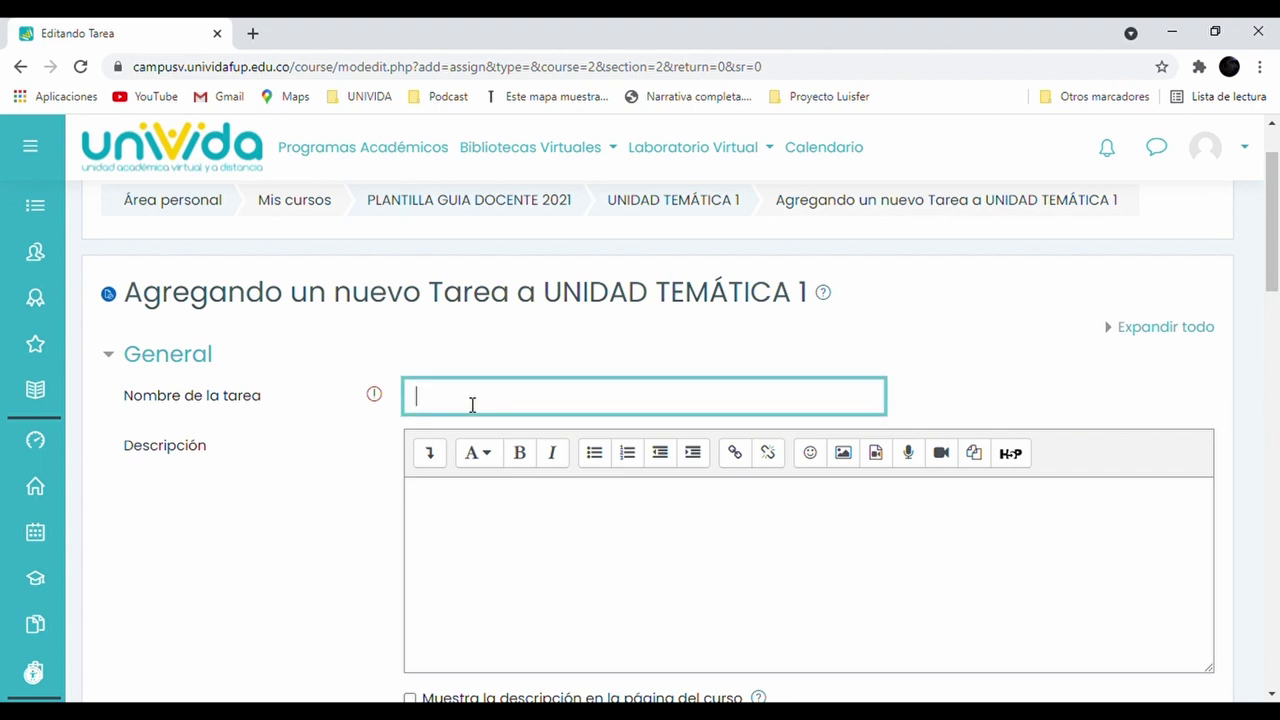
{"action": "type", "text": "tarea de prueba"}
Start the assignment description with "lo que debe realizar el estudiante, en que formato debe entregarlo"
{"action": "left_click", "coordinate": [458, 500]}
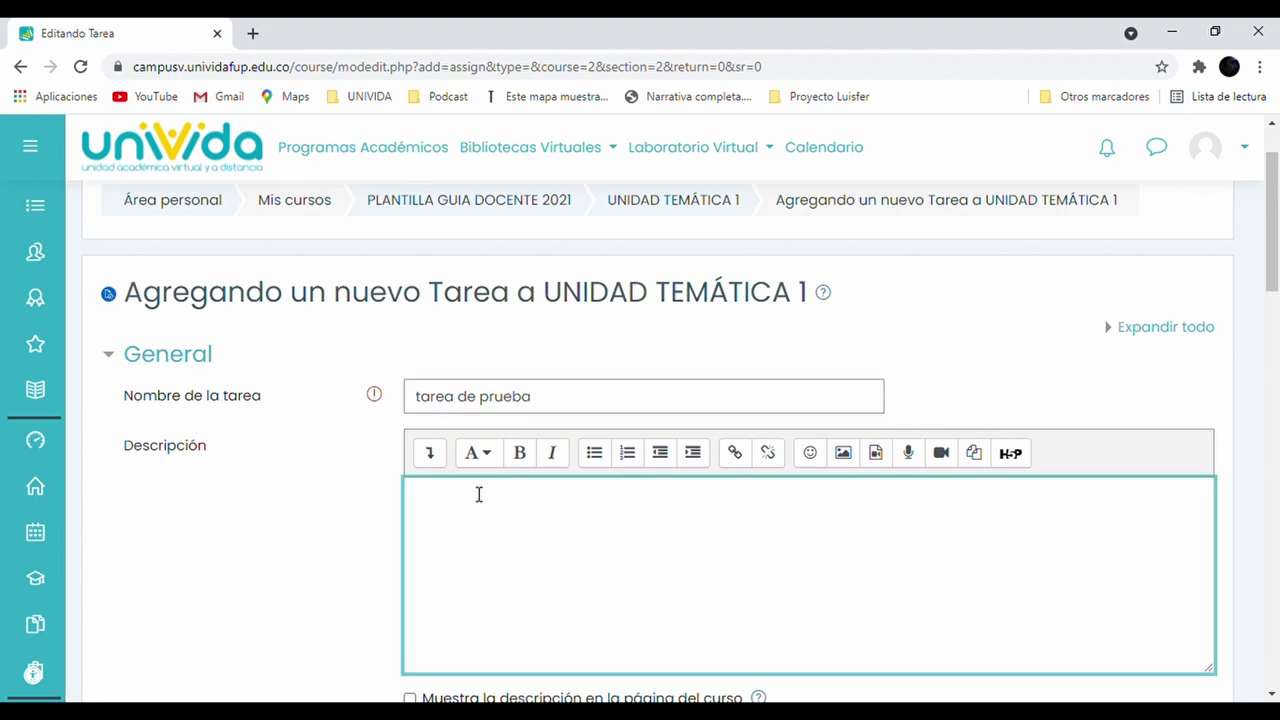
{"action": "type", "text": "lo que debe realizar el estudiante b"}
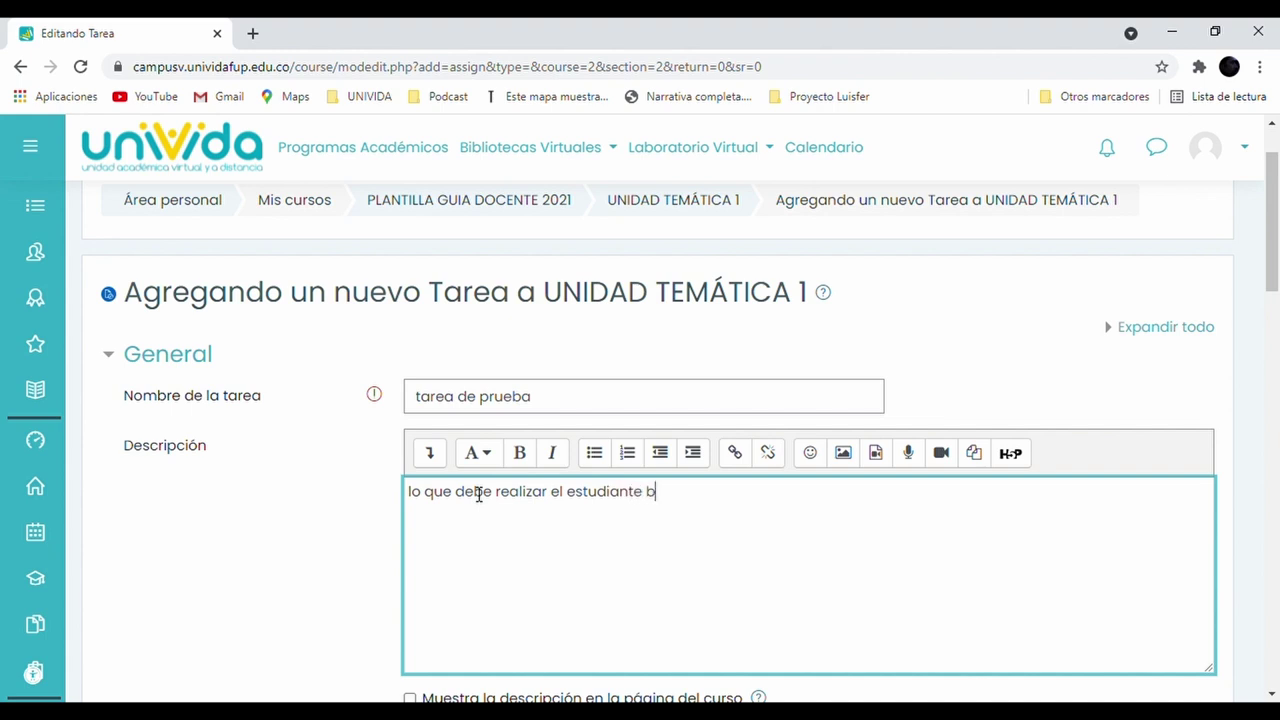
{"action": "key", "text": "BackSpace"}
{"action": "key", "text": "BackSpace"}
{"action": "type", "text": ", en que form"}
{"action": "key", "text": "BackSpace"}
{"action": "type", "text": "mato debe entreg"}
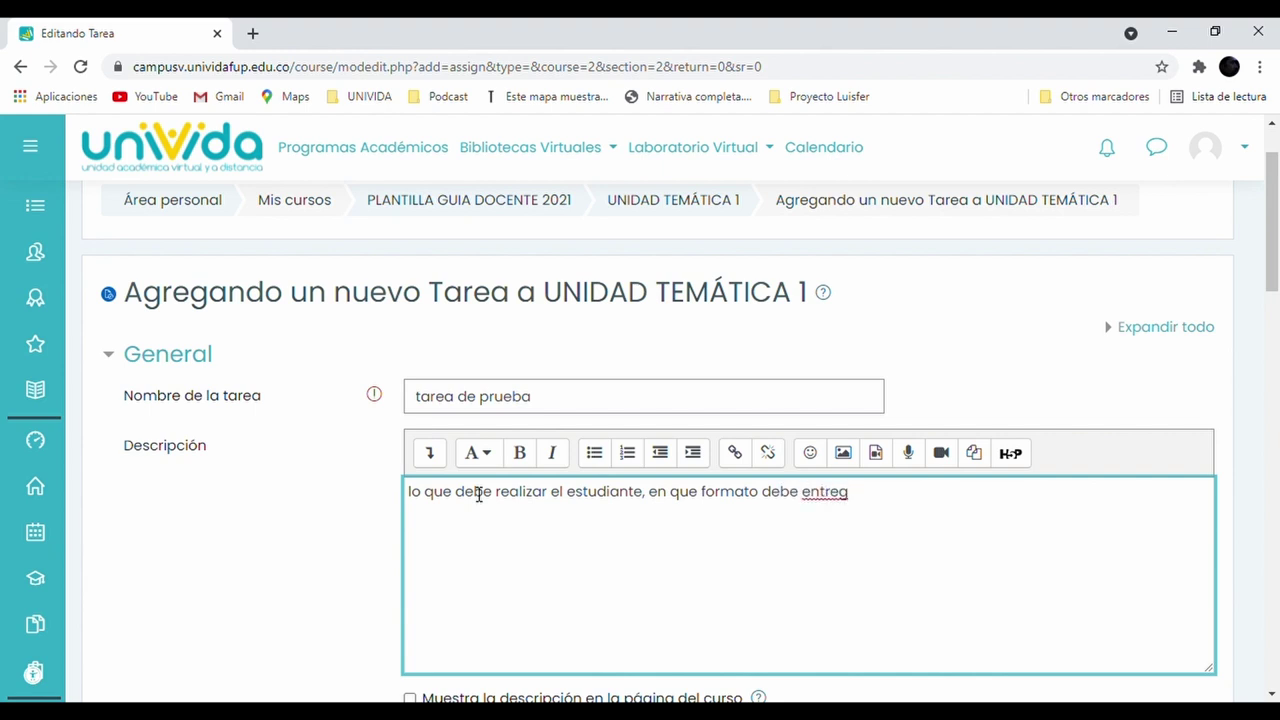
{"action": "type", "text": "arlo"}
Continue the description with "PDF word etc, la calificación", including the accent in "calificación"
{"action": "type", "text": " PDF "}
{"action": "type", "text": "eo"}
{"action": "type", "text": "rd"}
{"action": "key", "text": "BackSpace"}
{"action": "key", "text": "BackSpace"}
{"action": "key", "text": "BackSpace"}
{"action": "key", "text": "BackSpace"}
{"action": "key", "text": "BackSpace"}
{"action": "type", "text": "word "}
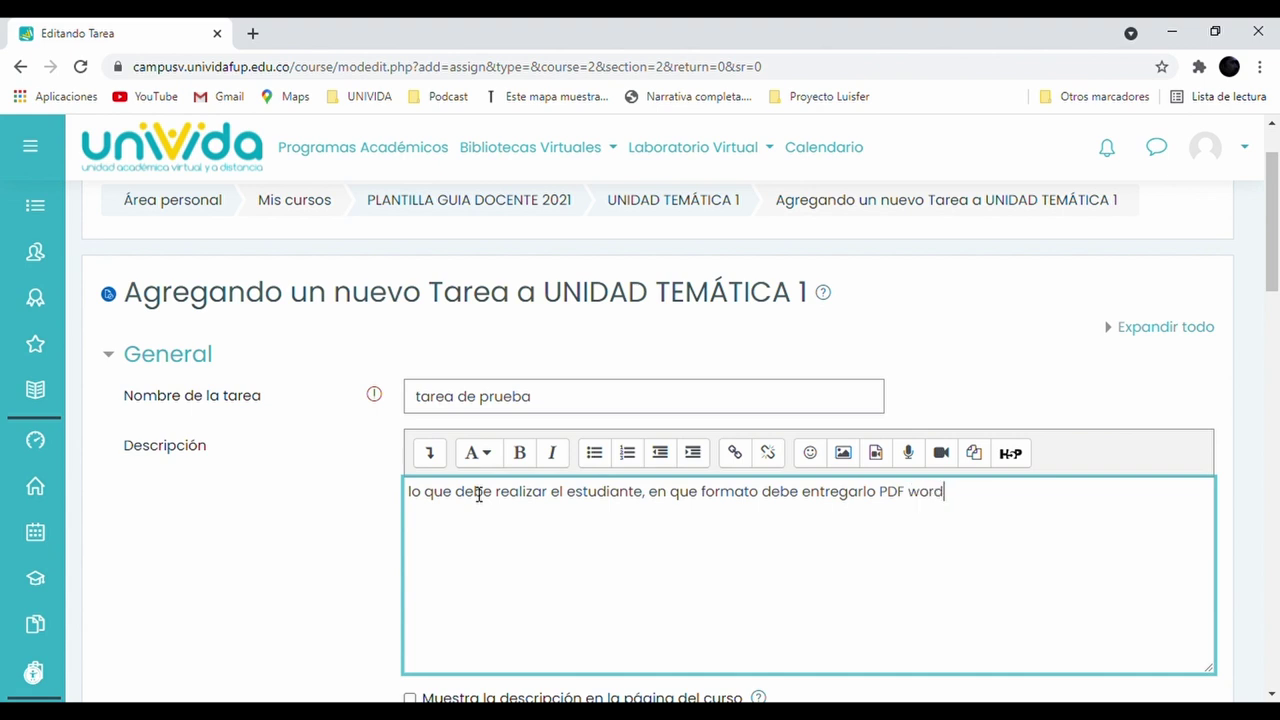
{"action": "type", "text": "etc"}
{"action": "key", "text": "BackSpace"}
{"action": "type", "text": ", la calificacion"}
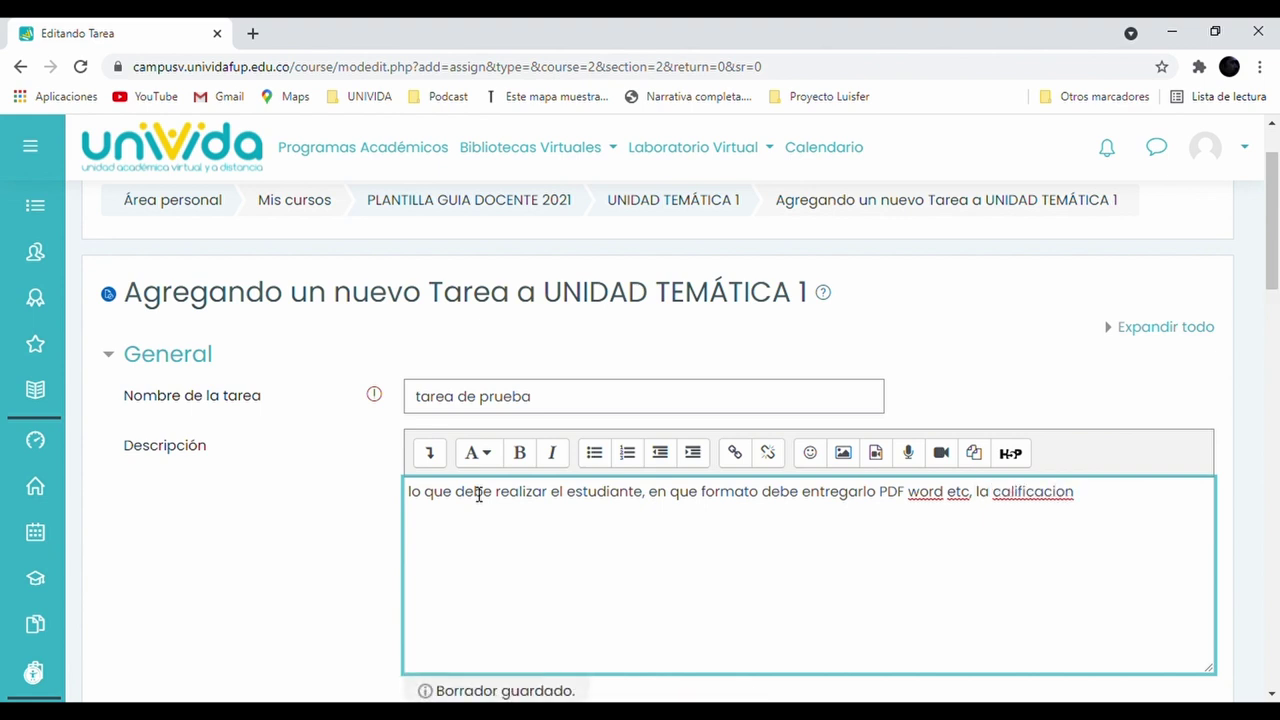
{"action": "double_click", "coordinate": [1020, 500]}
{"action": "type", "text": "calificación"}
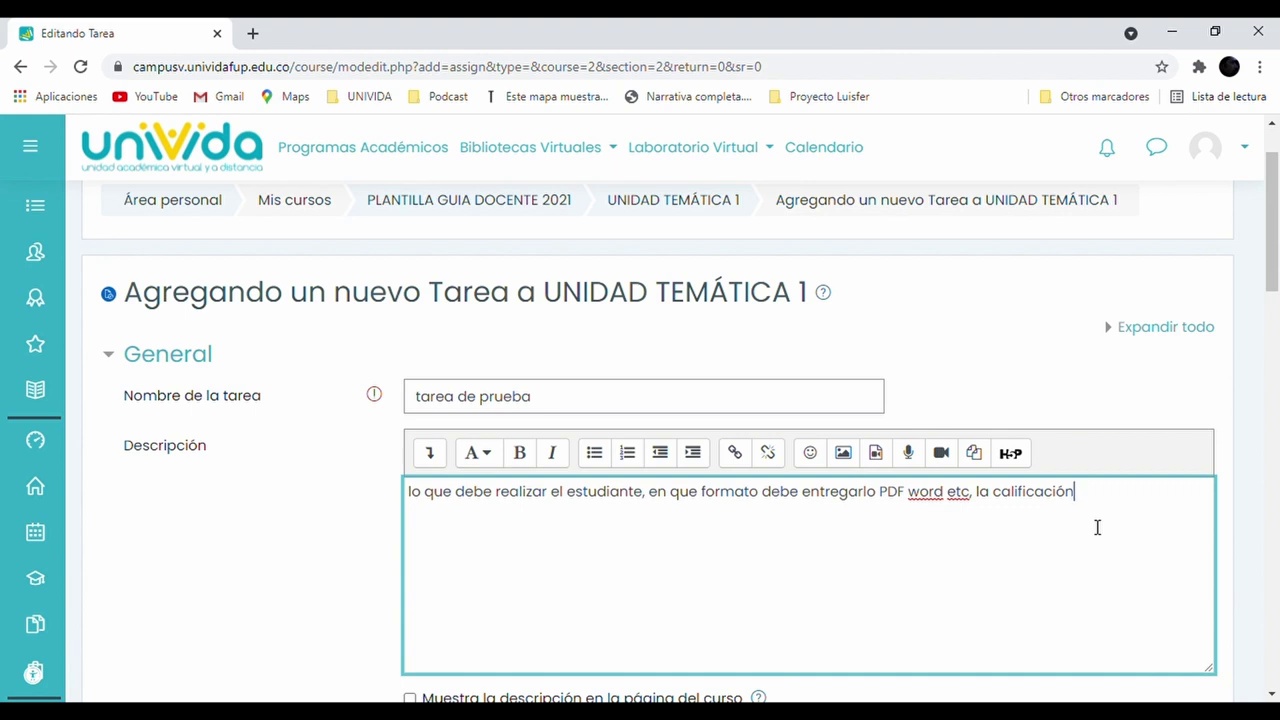
Complete the description with ", fechas de entrega y cierre de esta actividad y los criterios de evaluación"
{"action": "type", "text": ", fechas de entra"}
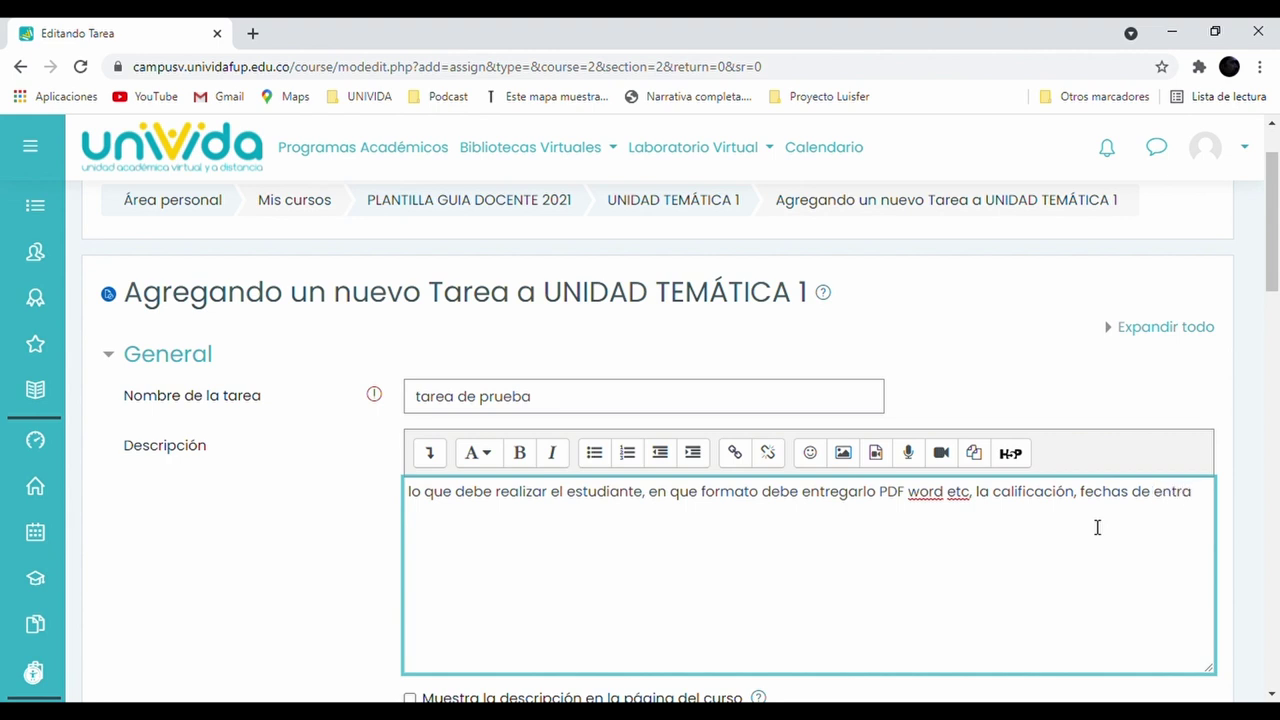
{"action": "type", "text": "ga"}
{"action": "key", "text": "BackSpace"}
{"action": "key", "text": "BackSpace"}
{"action": "key", "text": "BackSpace"}
{"action": "key", "text": "BackSpace"}
{"action": "type", "text": "ega y cierre de esta ac"}
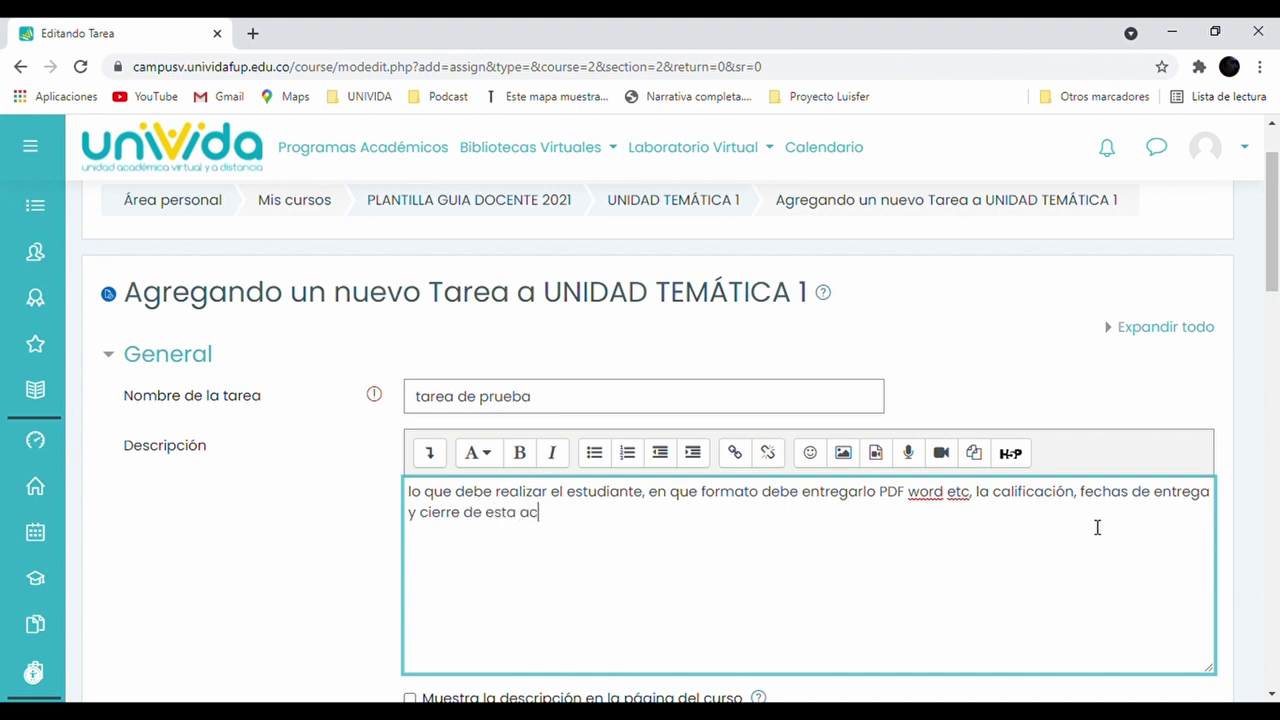
{"action": "type", "text": "tividad "}
{"action": "type", "text": ", "}
{"action": "type", "text": " y los c"}
{"action": "type", "text": "riterio"}
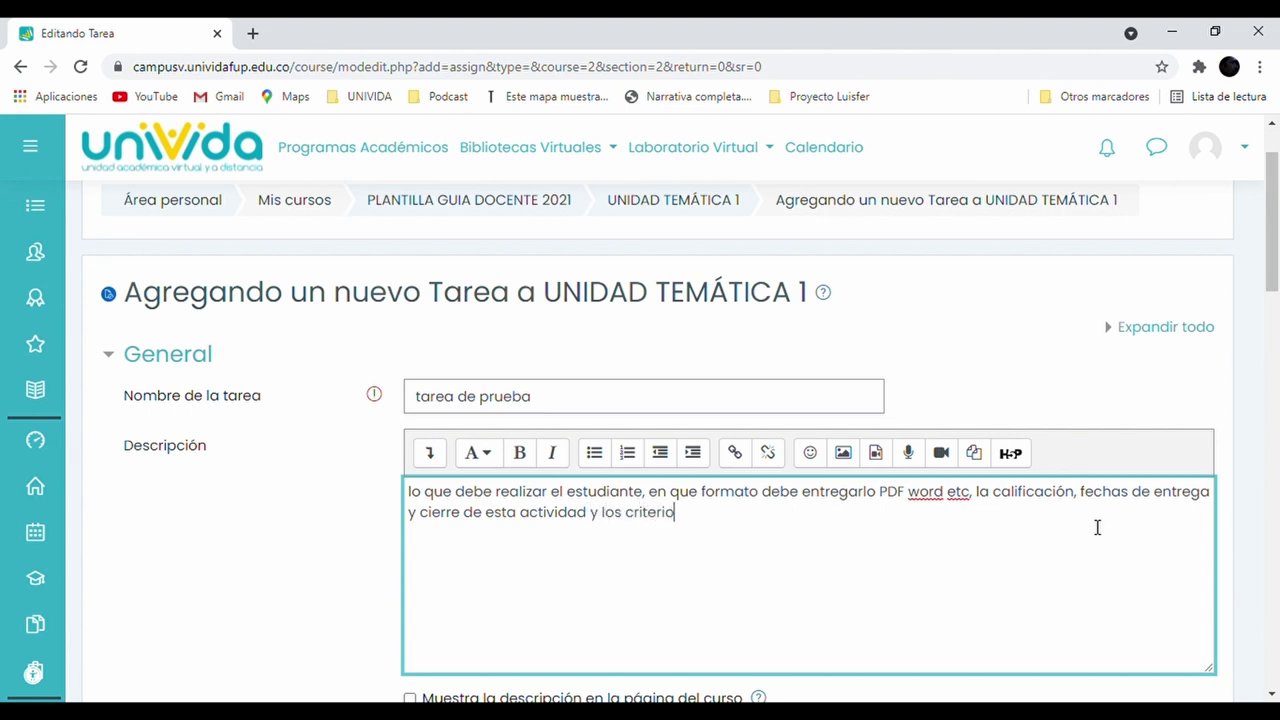
{"action": "type", "text": "s de evaluacion"}
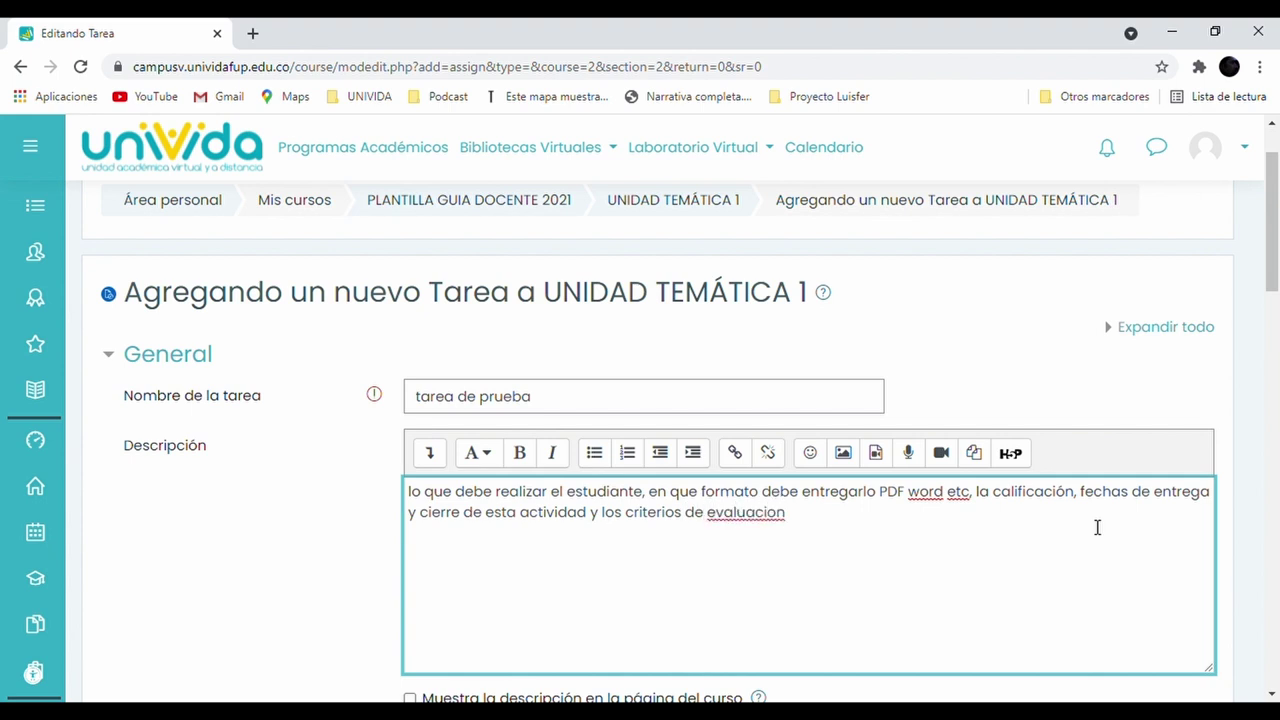
{"action": "double_click", "coordinate": [740, 513]}
{"action": "type", "text": "evaluación"}
Add the "Actividades" Word document to the assignment's additional files
{"action": "scroll", "coordinate": [800, 576], "scroll_direction": "up", "scroll_amount": 1}
{"action": "scroll", "coordinate": [800, 576], "scroll_direction": "down", "scroll_amount": 1}
{"action": "scroll", "coordinate": [800, 576], "scroll_direction": "down", "scroll_amount": 1}
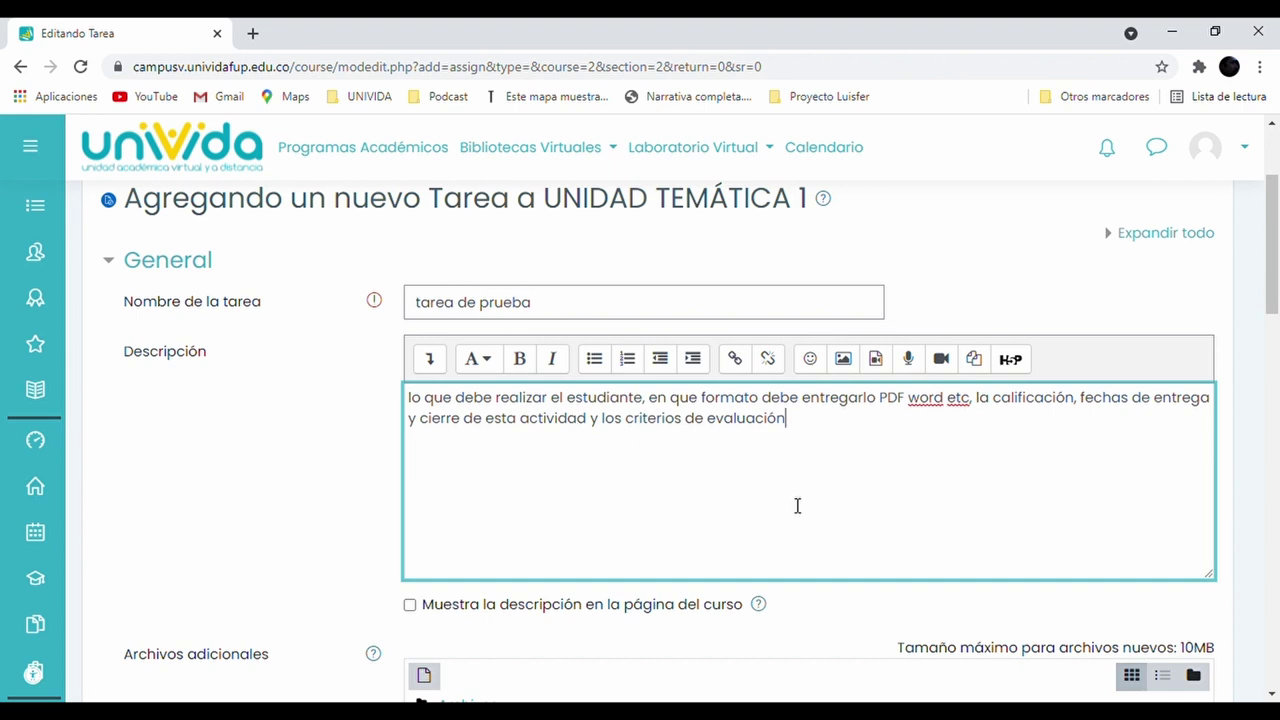
{"action": "scroll", "coordinate": [810, 503], "scroll_direction": "down", "scroll_amount": 1}
{"action": "scroll", "coordinate": [529, 549], "scroll_direction": "down", "scroll_amount": 2}
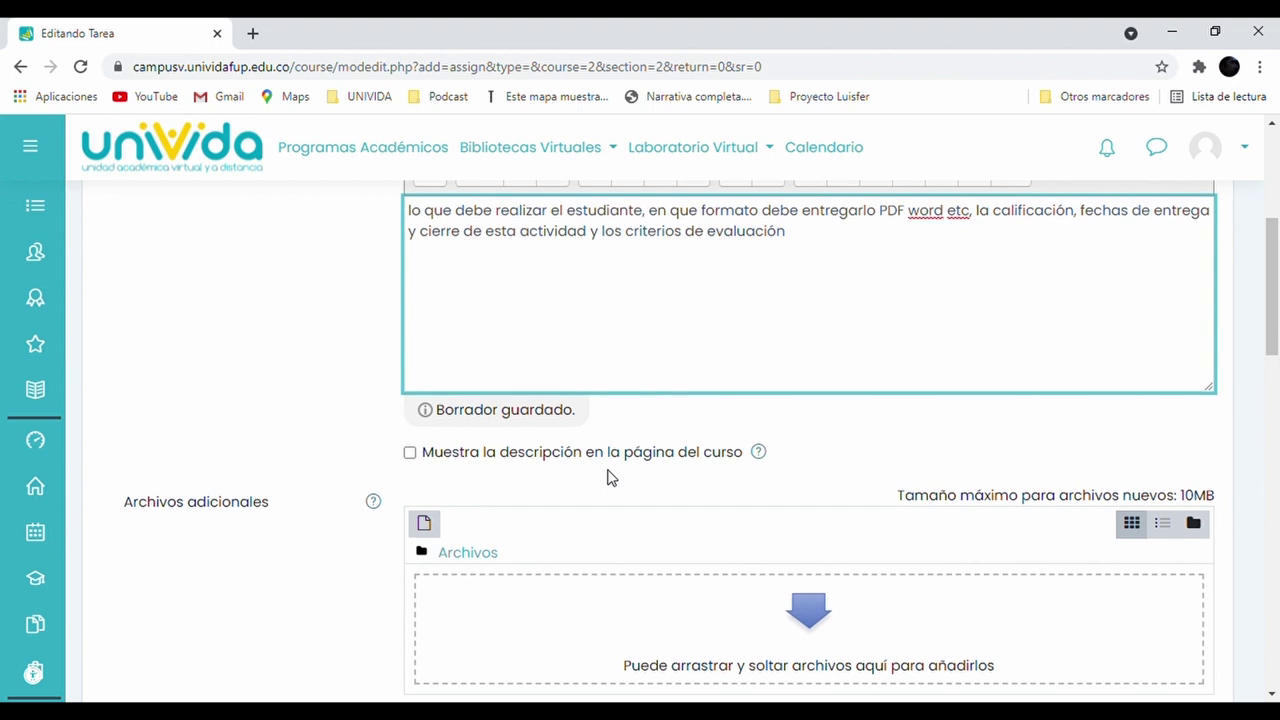
{"action": "scroll", "coordinate": [612, 477], "scroll_direction": "up", "scroll_amount": 1}
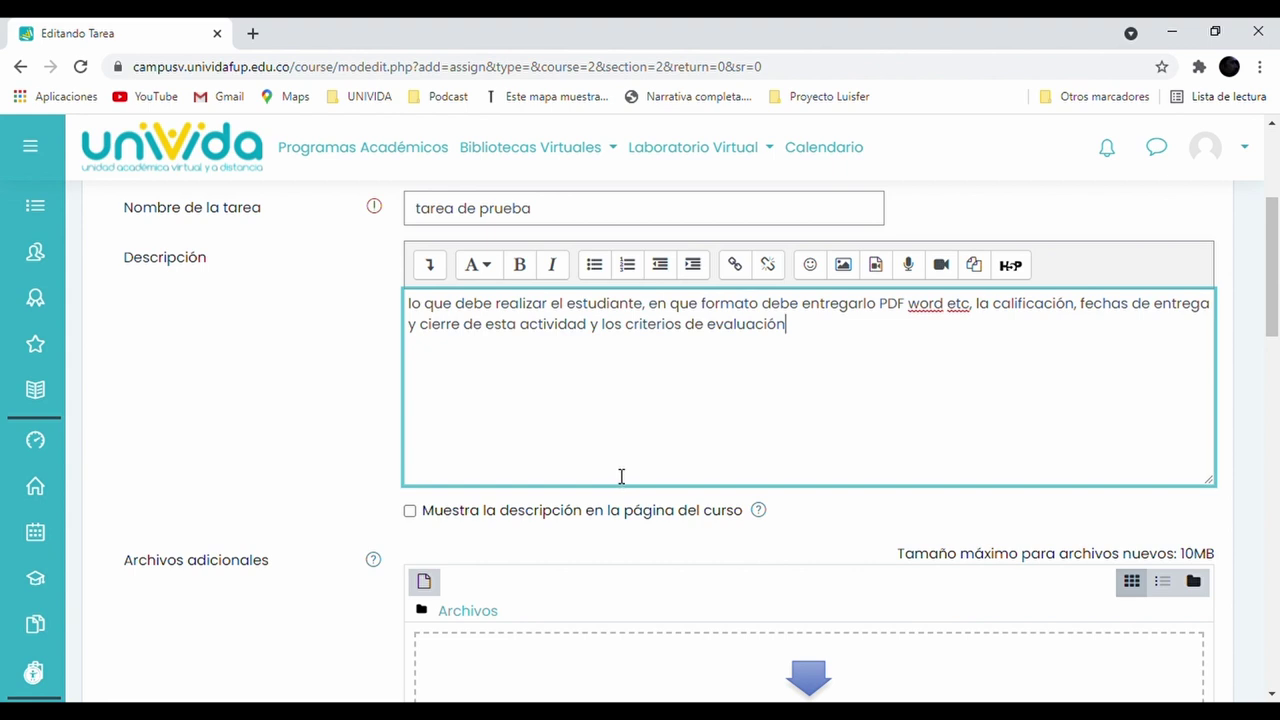
{"action": "scroll", "coordinate": [617, 477], "scroll_direction": "down", "scroll_amount": 3}
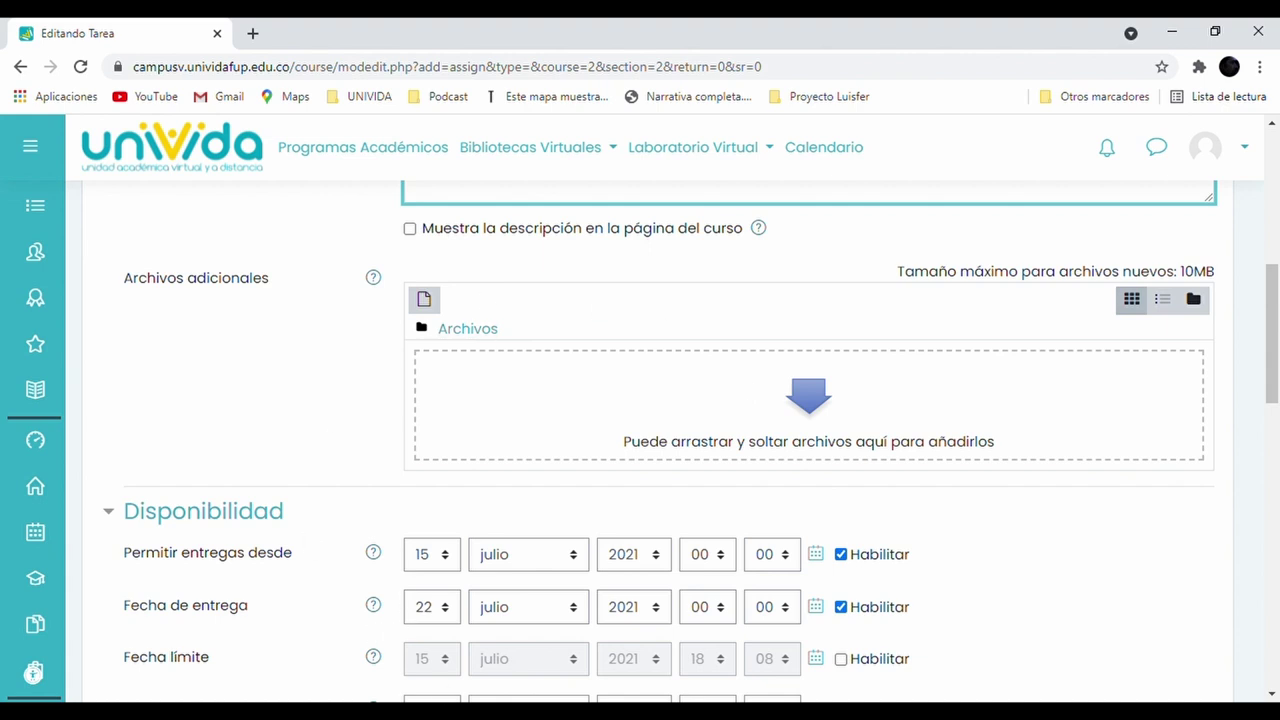
{"action": "key", "text": "alt+Tab"}
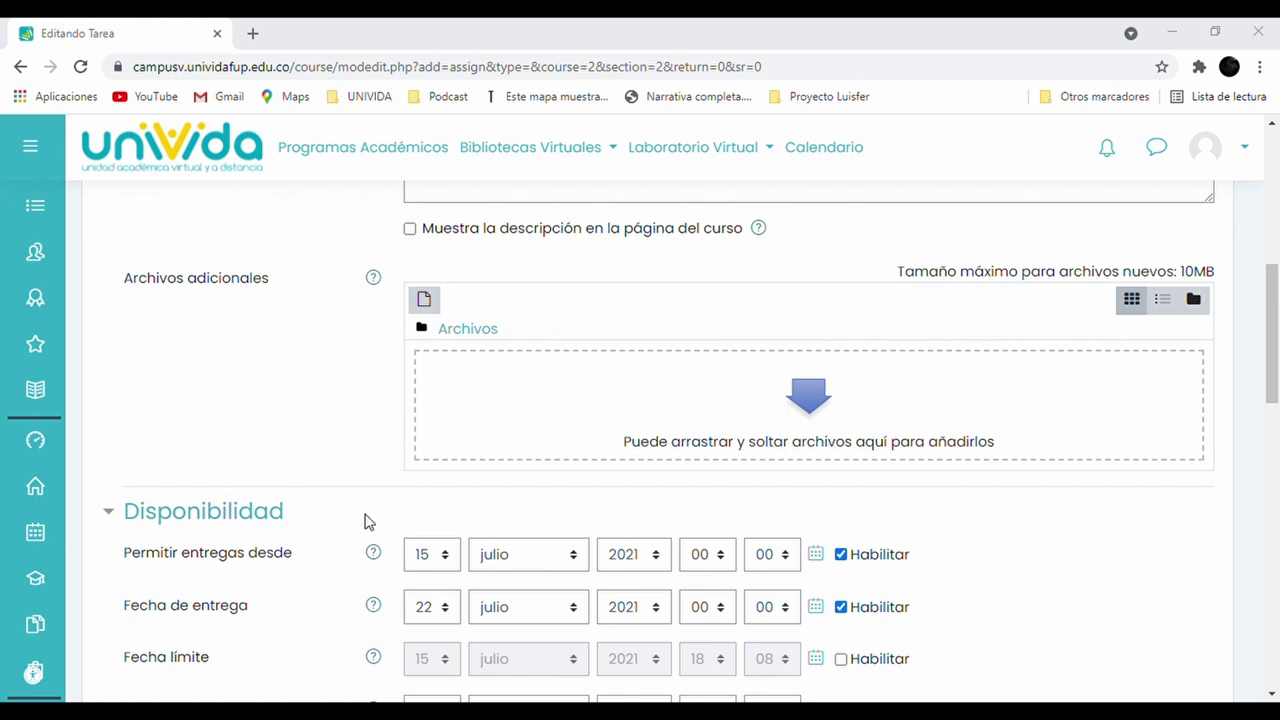
{"action": "left_click_drag", "start_coordinate": [362, 520], "coordinate": [1034, 423]}
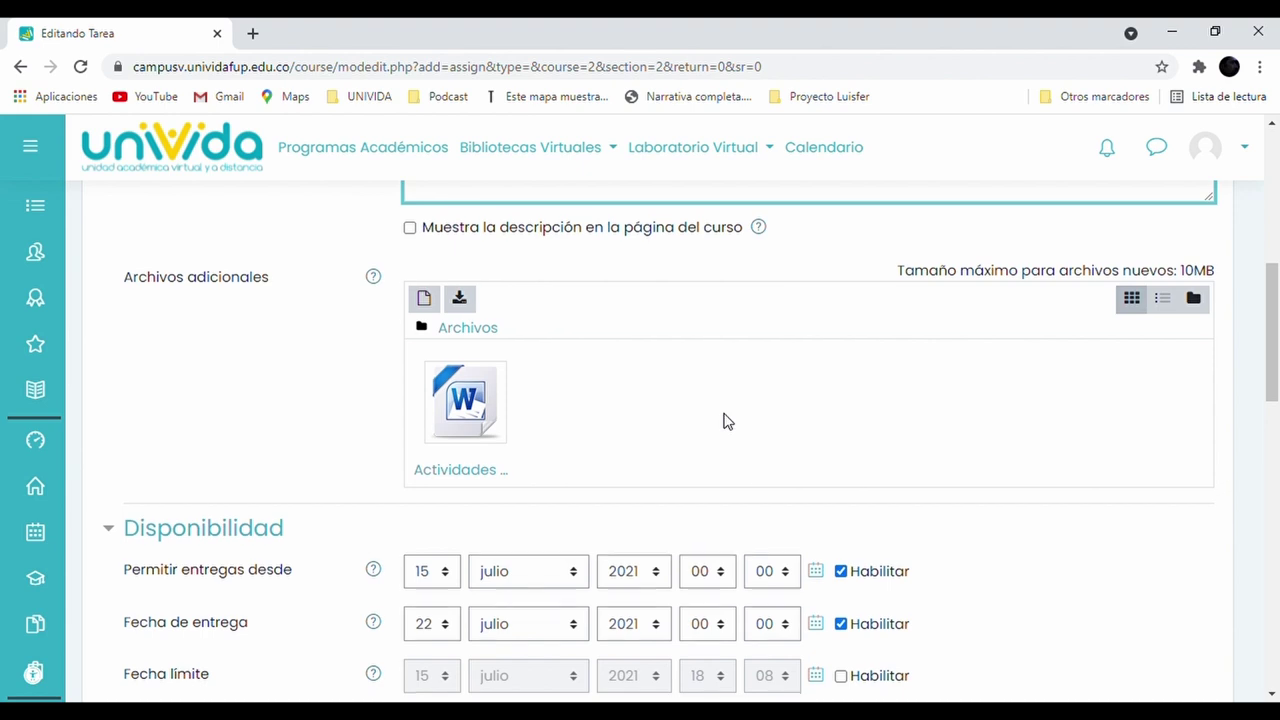
Disable the dates for Permitir entregas desde, Fecha de entrega and Recordarme calificar en
{"action": "scroll", "coordinate": [726, 420], "scroll_direction": "down", "scroll_amount": 2}
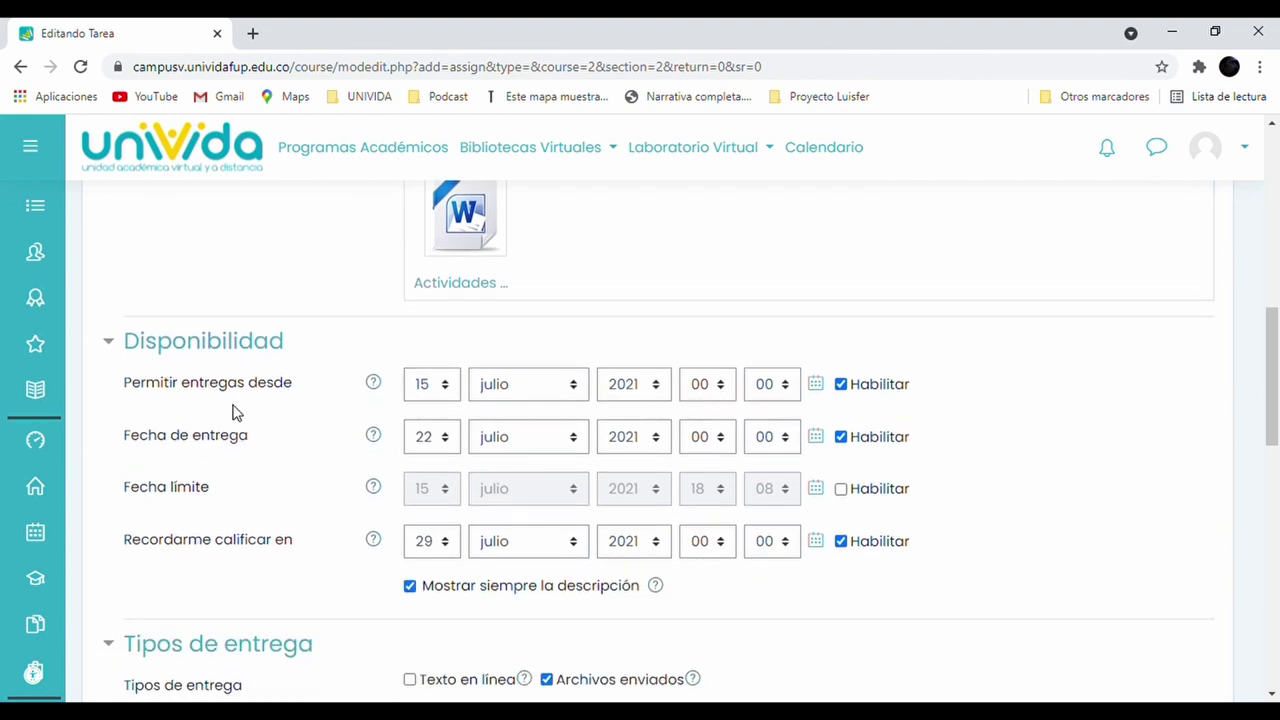
{"action": "left_click", "coordinate": [840, 384]}
{"action": "left_click", "coordinate": [840, 437]}
{"action": "left_click", "coordinate": [840, 541]}
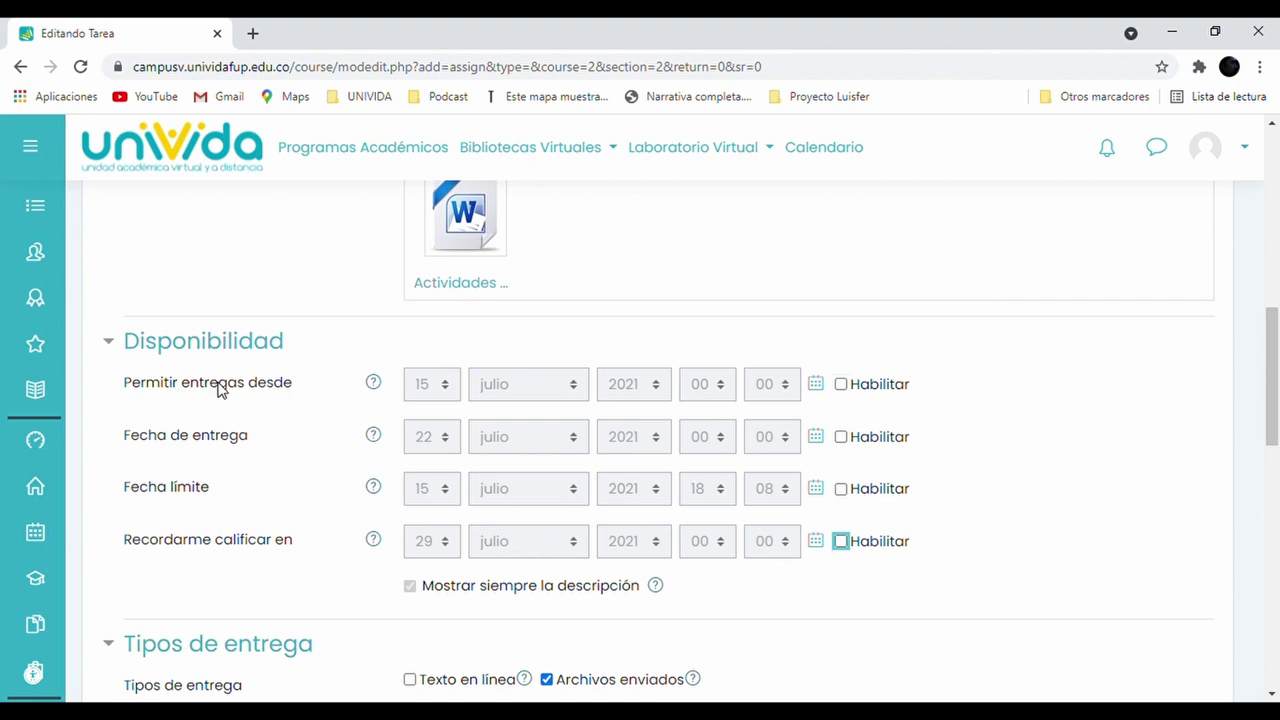
Enable Permitir entregas desde again and set its start time on 15 julio 2021 to 17:00
{"action": "left_click", "coordinate": [841, 384]}
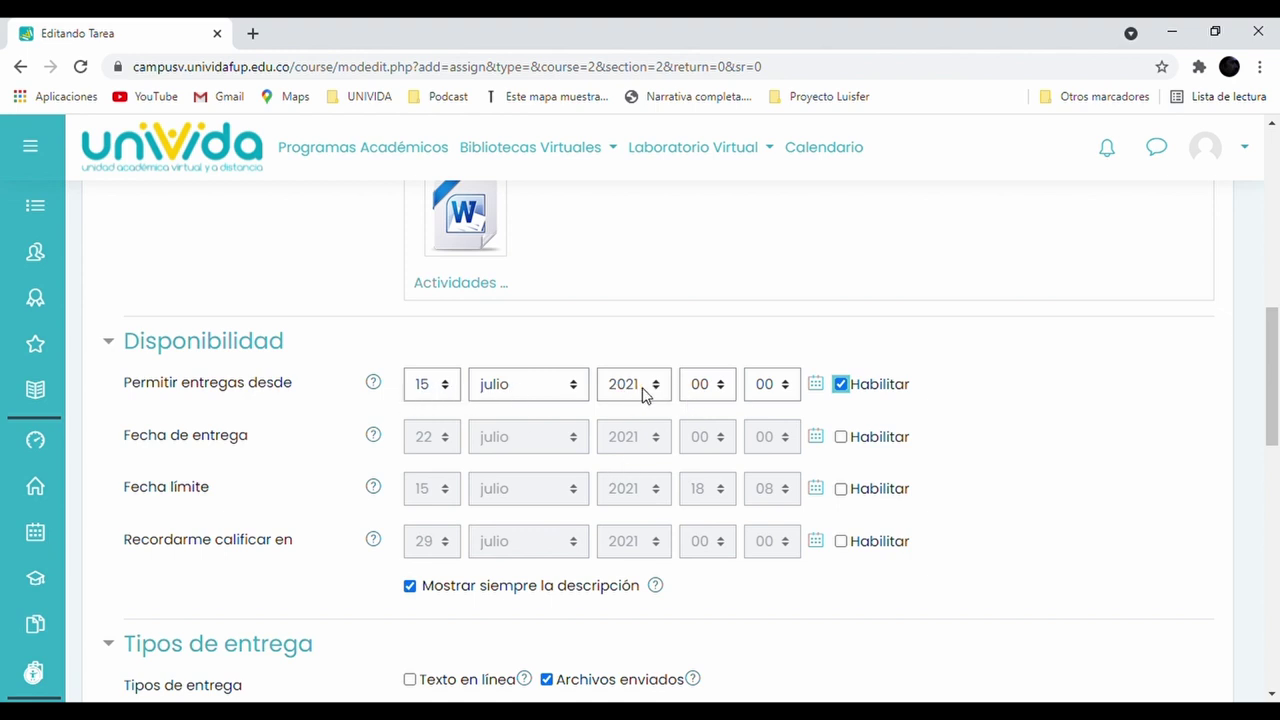
{"action": "left_click", "coordinate": [719, 390]}
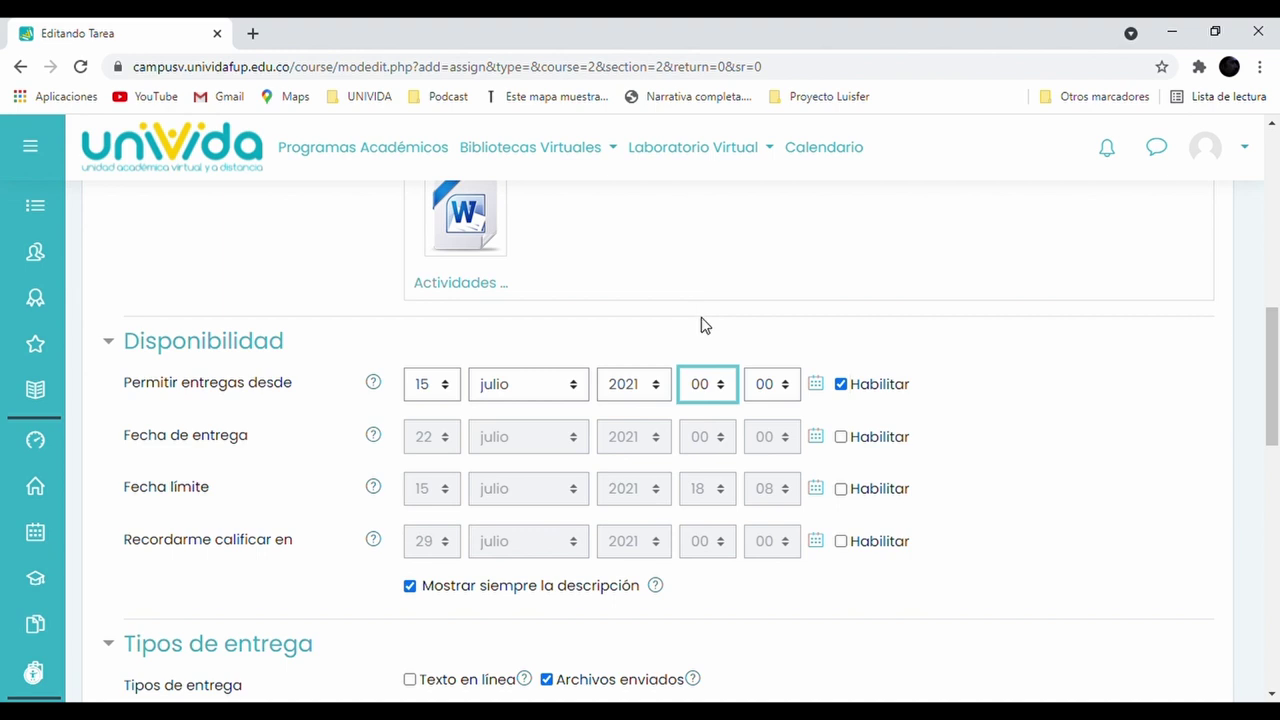
{"action": "type", "text": "17"}
Enable Fecha límite and set the cut-off to 18 julio 2021 at 00:00
{"action": "left_click", "coordinate": [841, 489]}
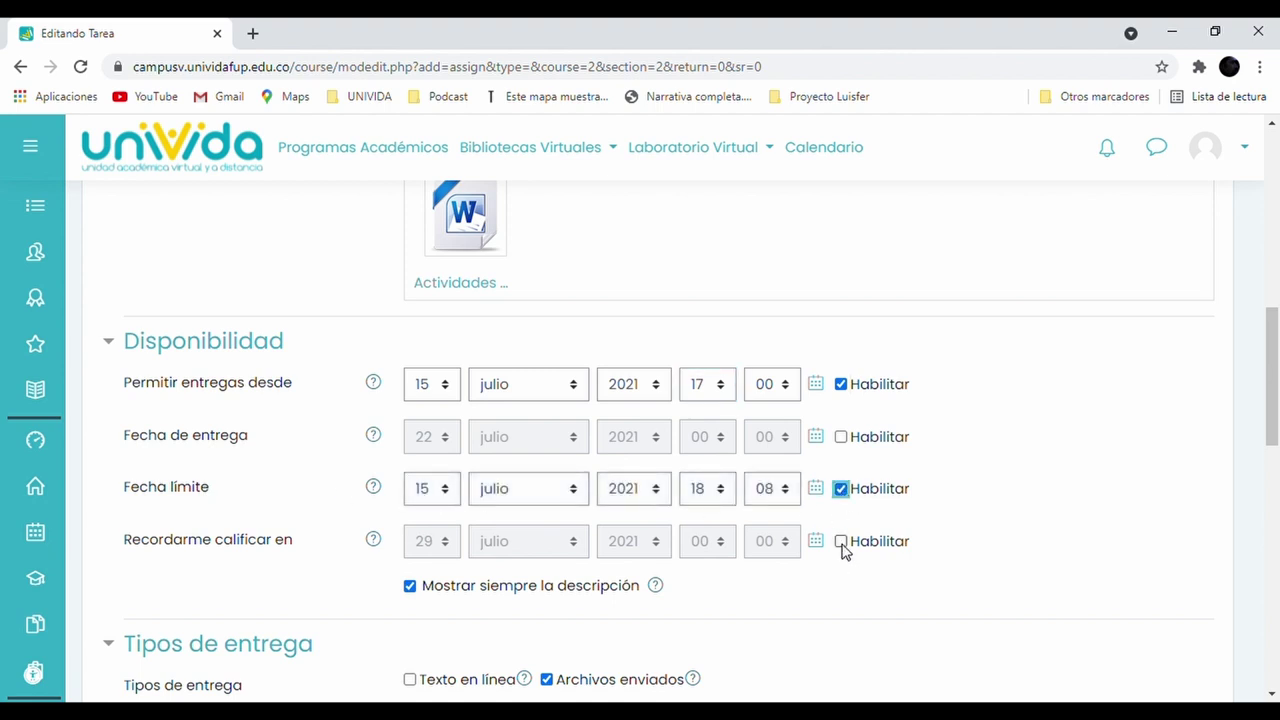
{"action": "left_click", "coordinate": [440, 490]}
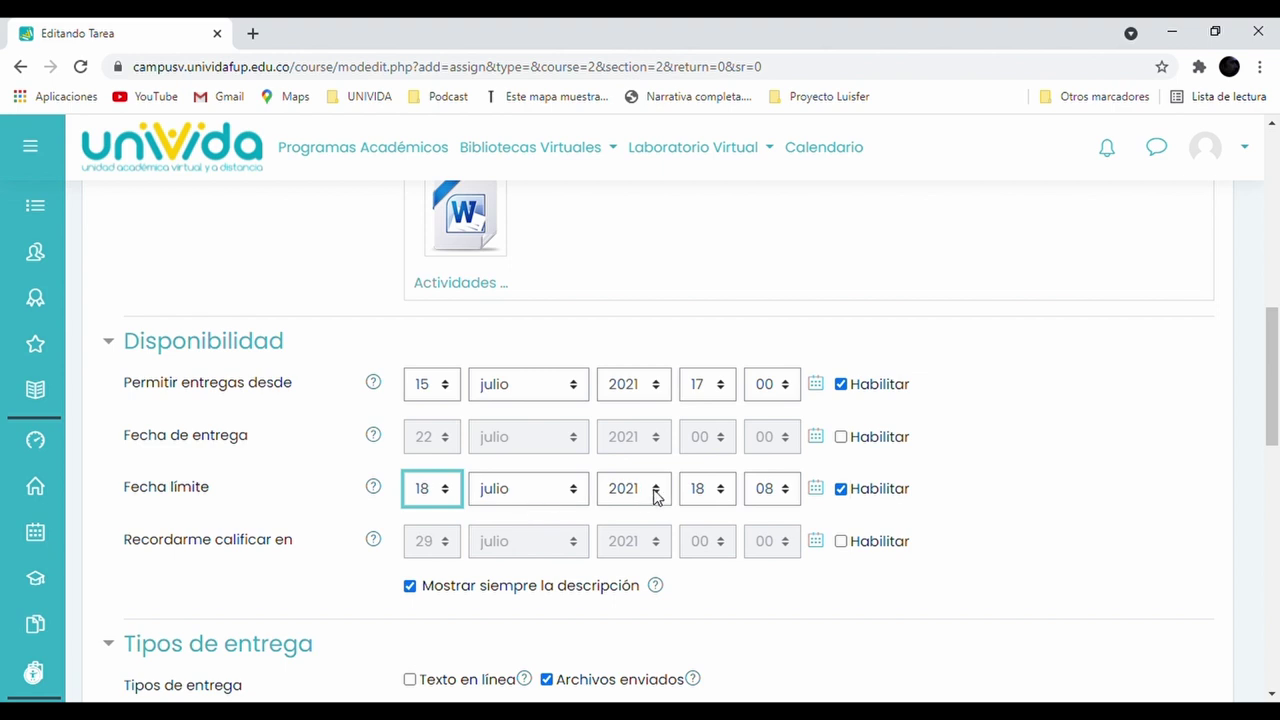
{"action": "left_click", "coordinate": [705, 497]}
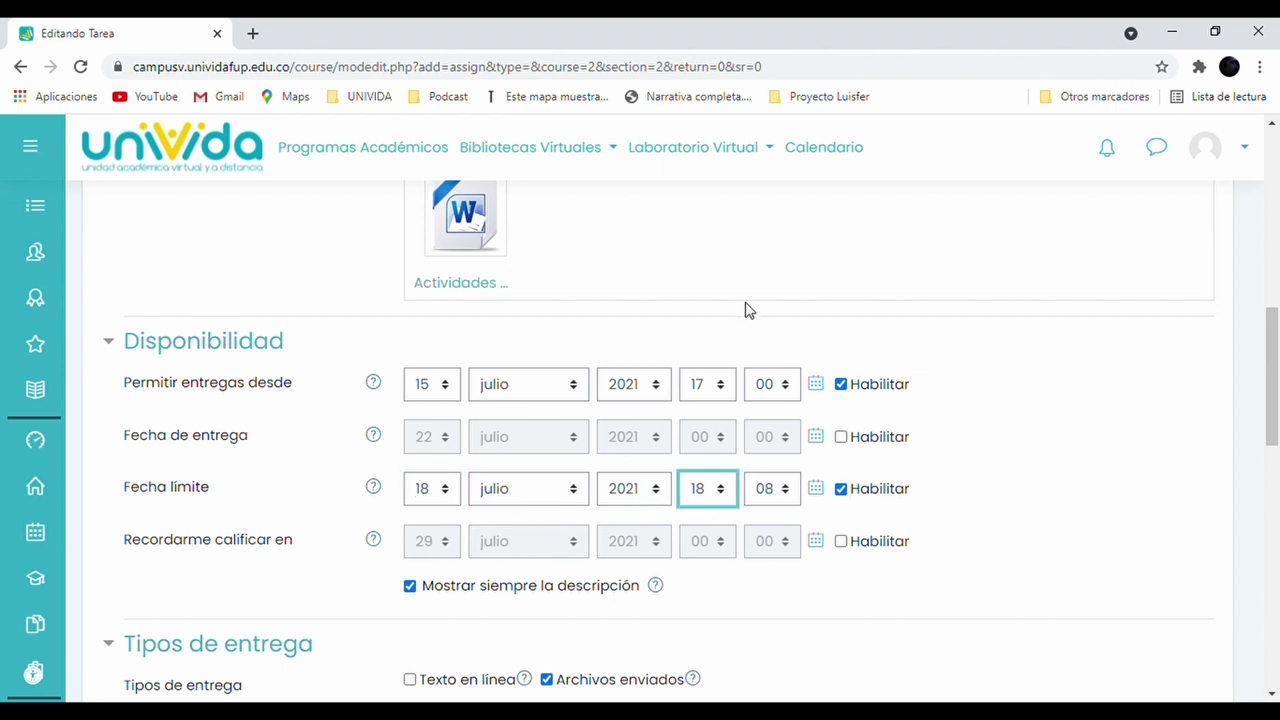
{"action": "key", "text": "0"}
{"action": "left_click", "coordinate": [783, 488]}
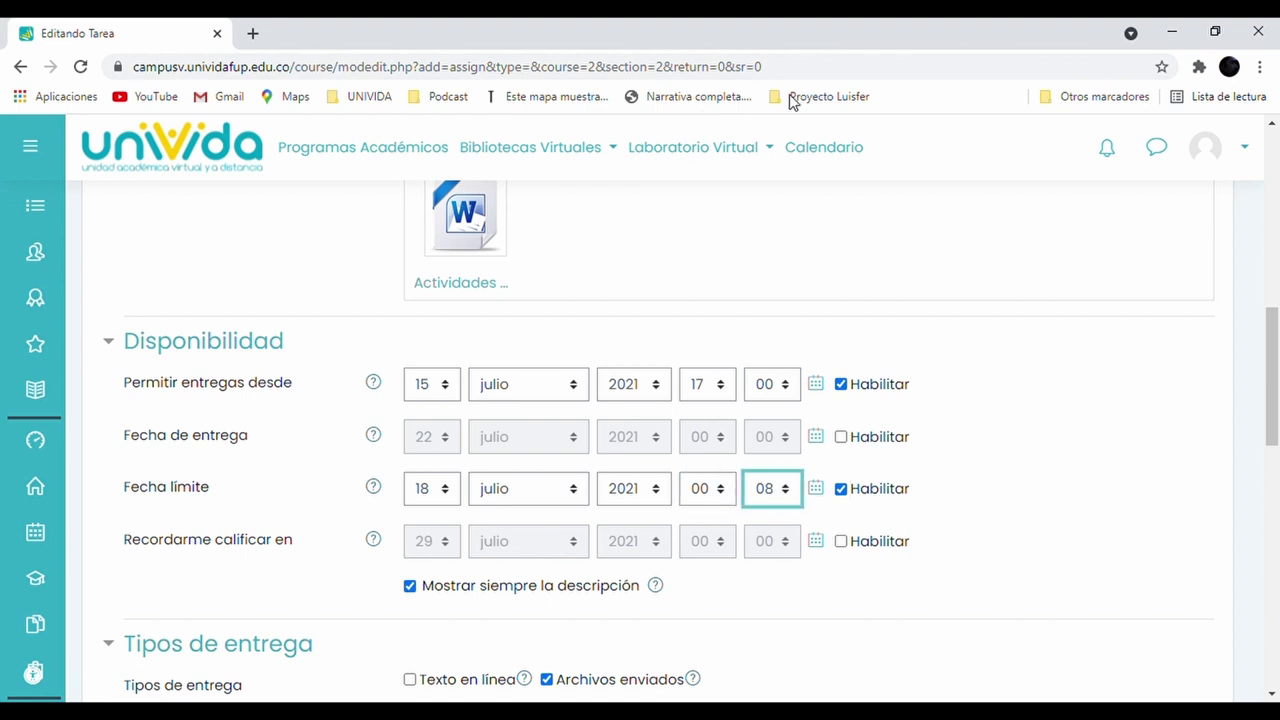
{"action": "key", "text": "0"}
Under Tipos de entrega, set the maximum number of uploaded files to 1 and the maximum submission size to 10MB
{"action": "scroll", "coordinate": [745, 580], "scroll_direction": "down", "scroll_amount": 1}
{"action": "scroll", "coordinate": [745, 580], "scroll_direction": "down", "scroll_amount": 3}
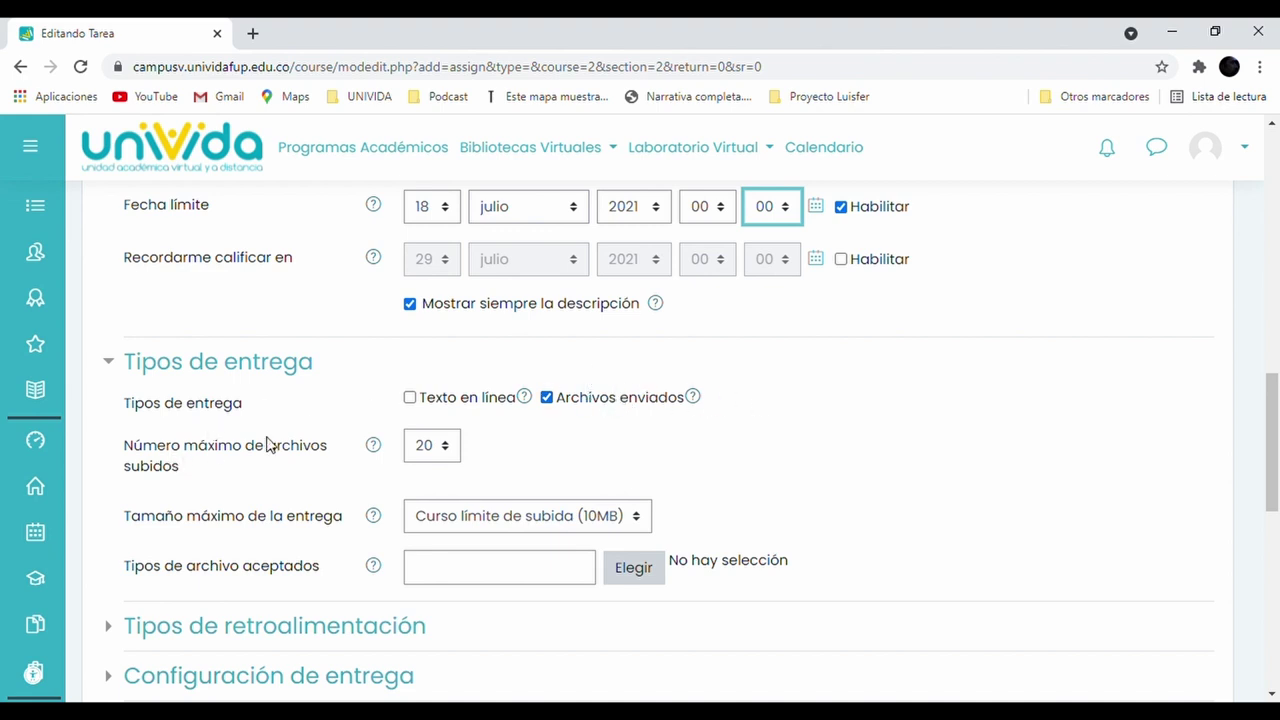
{"action": "left_click", "coordinate": [437, 446]}
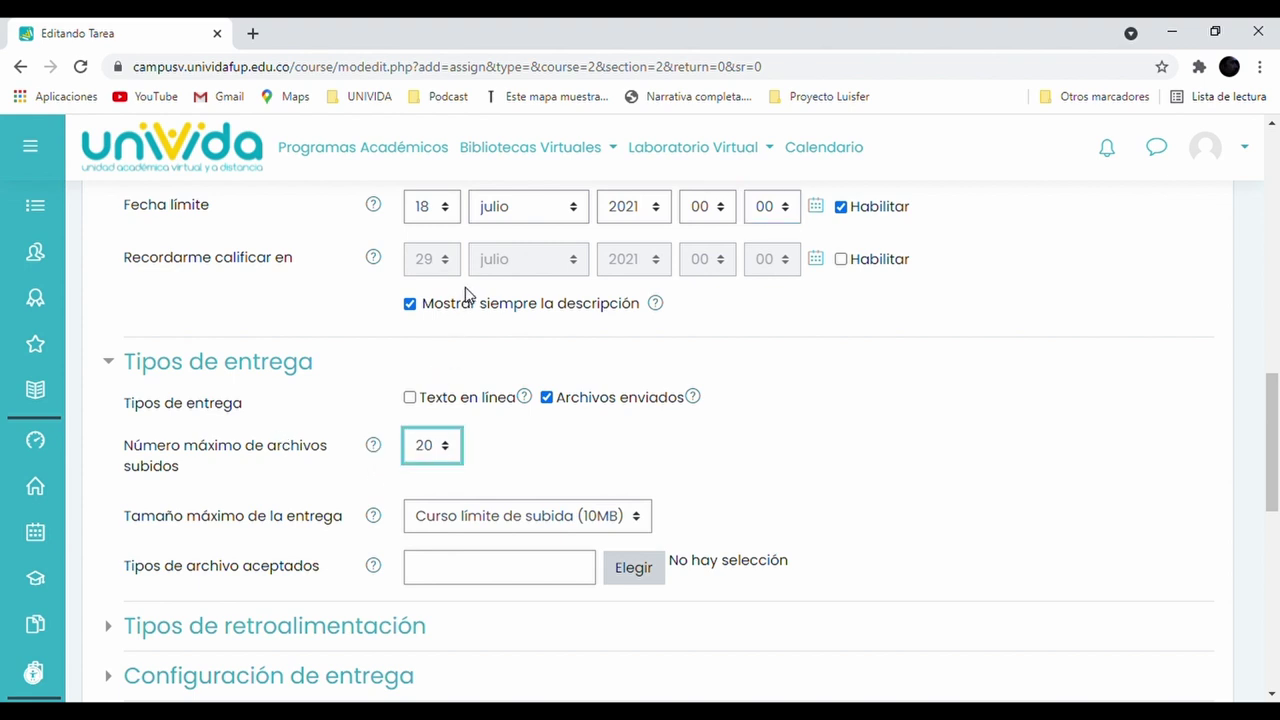
{"action": "key", "text": "1"}
{"action": "left_click", "coordinate": [479, 519]}
{"action": "left_click", "coordinate": [453, 339]}
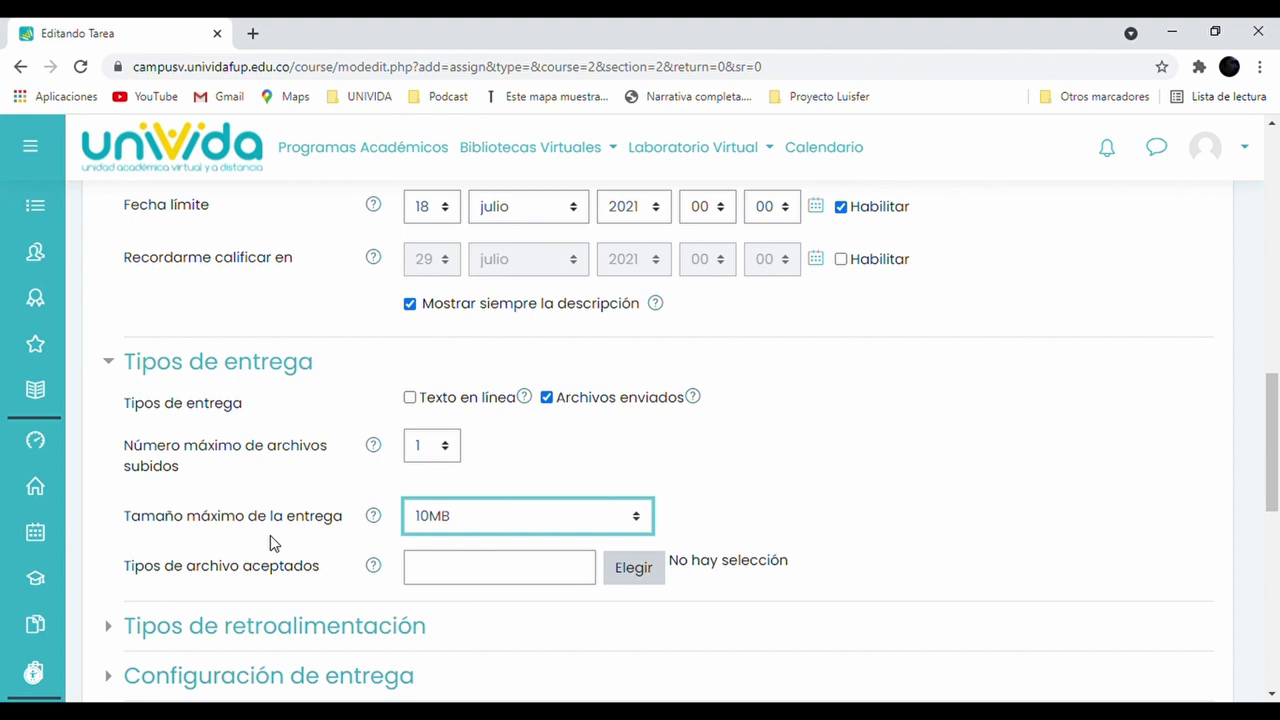
{"action": "scroll", "coordinate": [743, 528], "scroll_direction": "down", "scroll_amount": 2}
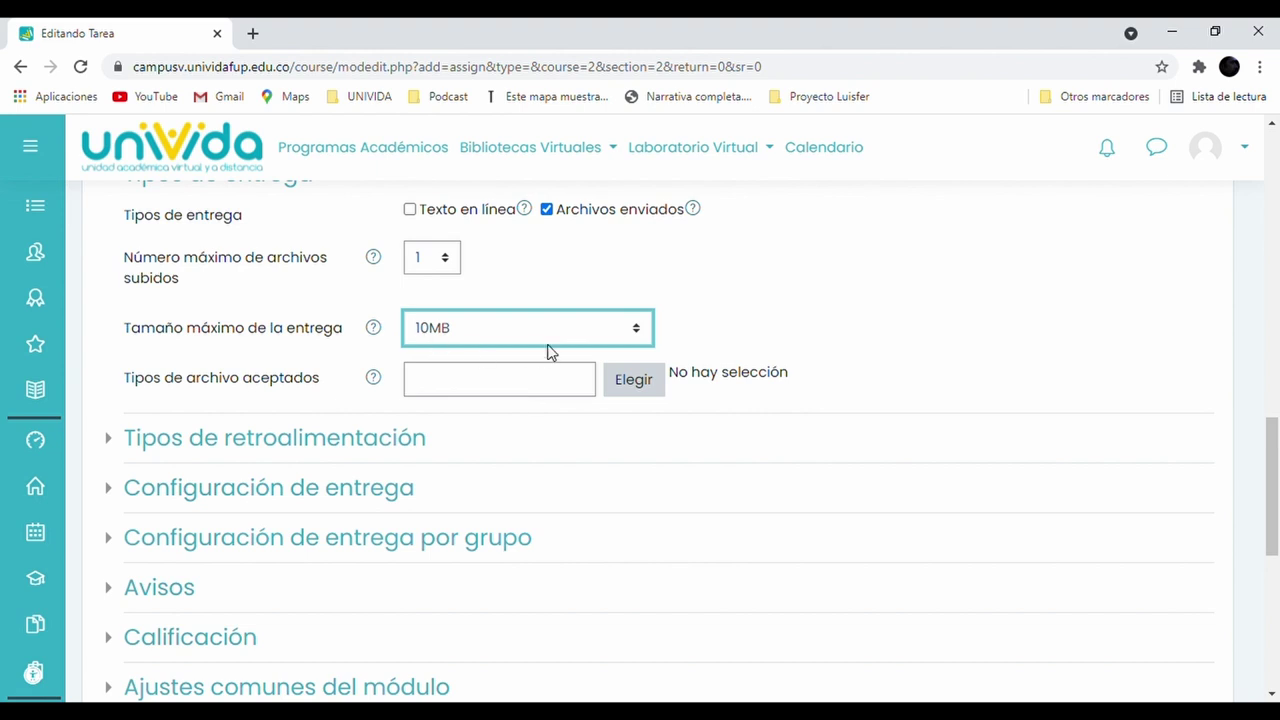
{"action": "left_click_drag", "start_coordinate": [322, 378], "coordinate": [233, 378]}
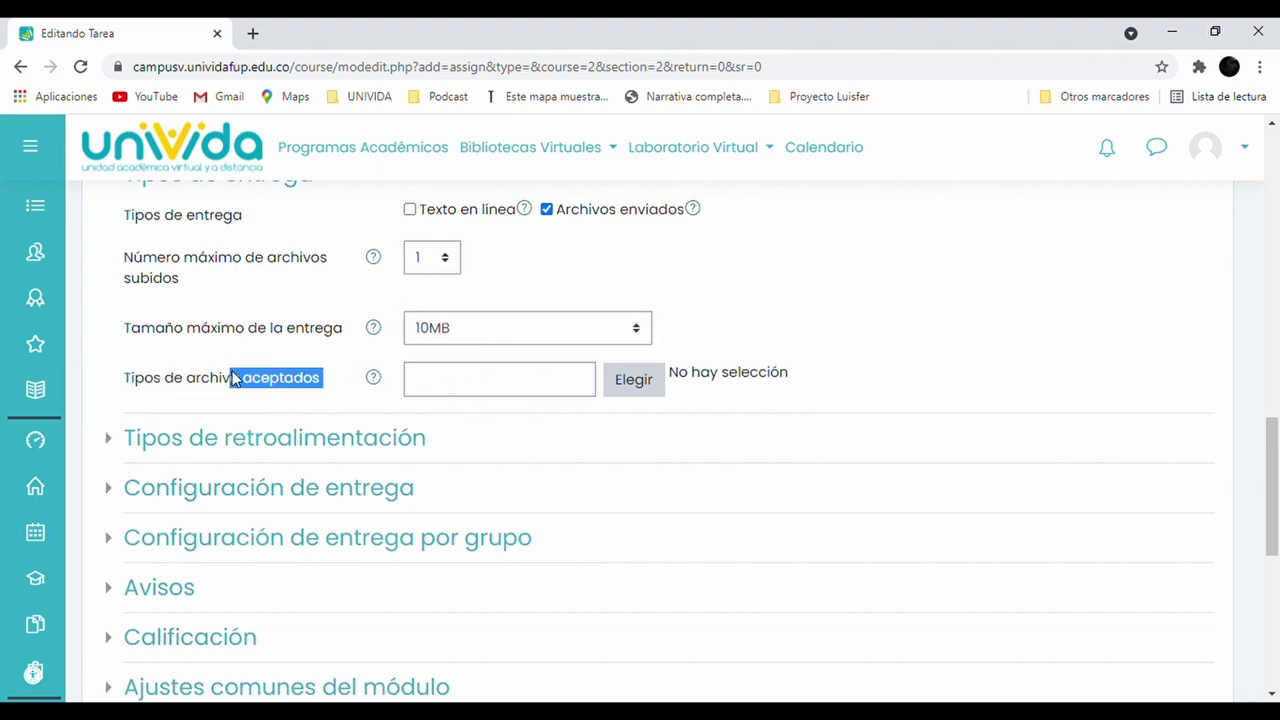
{"action": "double_click", "coordinate": [284, 375]}
{"action": "triple_click", "coordinate": [284, 375]}
{"action": "left_click", "coordinate": [451, 388]}
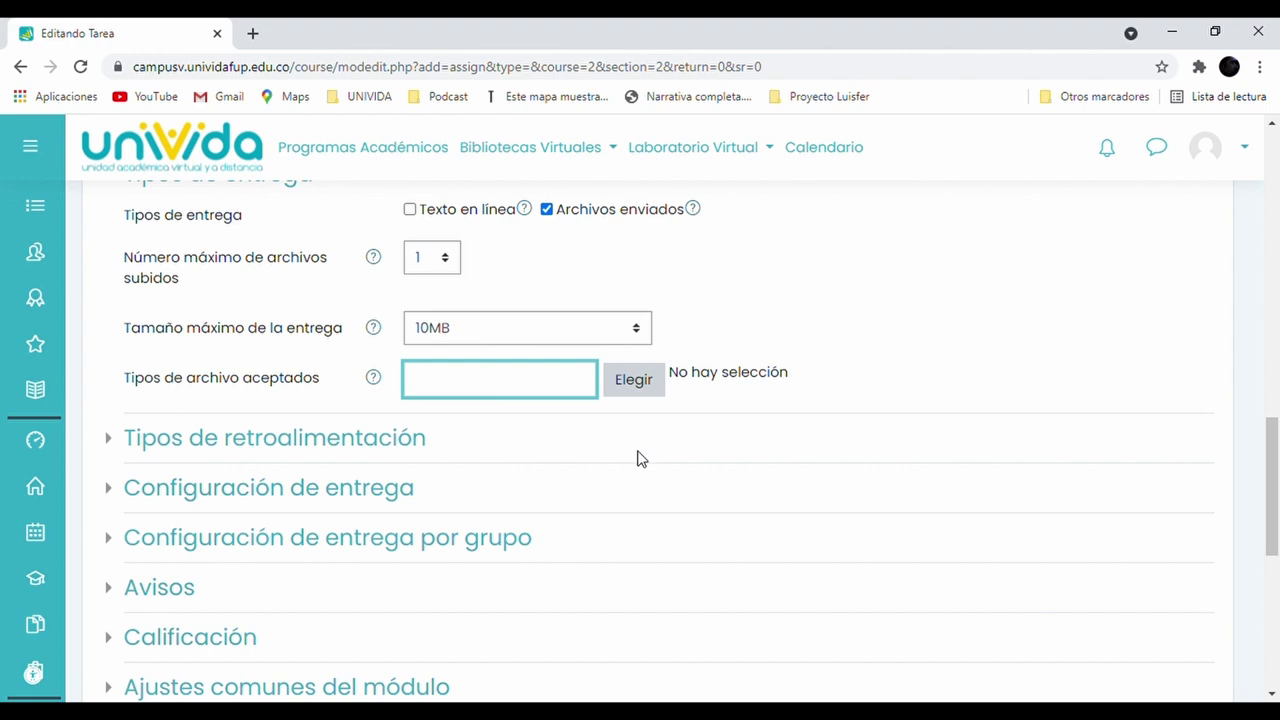
Under Tipos de retroalimentación, enable Archivos de retroalimentación and set Comentario en línea to Sí
{"action": "scroll", "coordinate": [641, 459], "scroll_direction": "down", "scroll_amount": 1}
{"action": "left_click", "coordinate": [345, 350]}
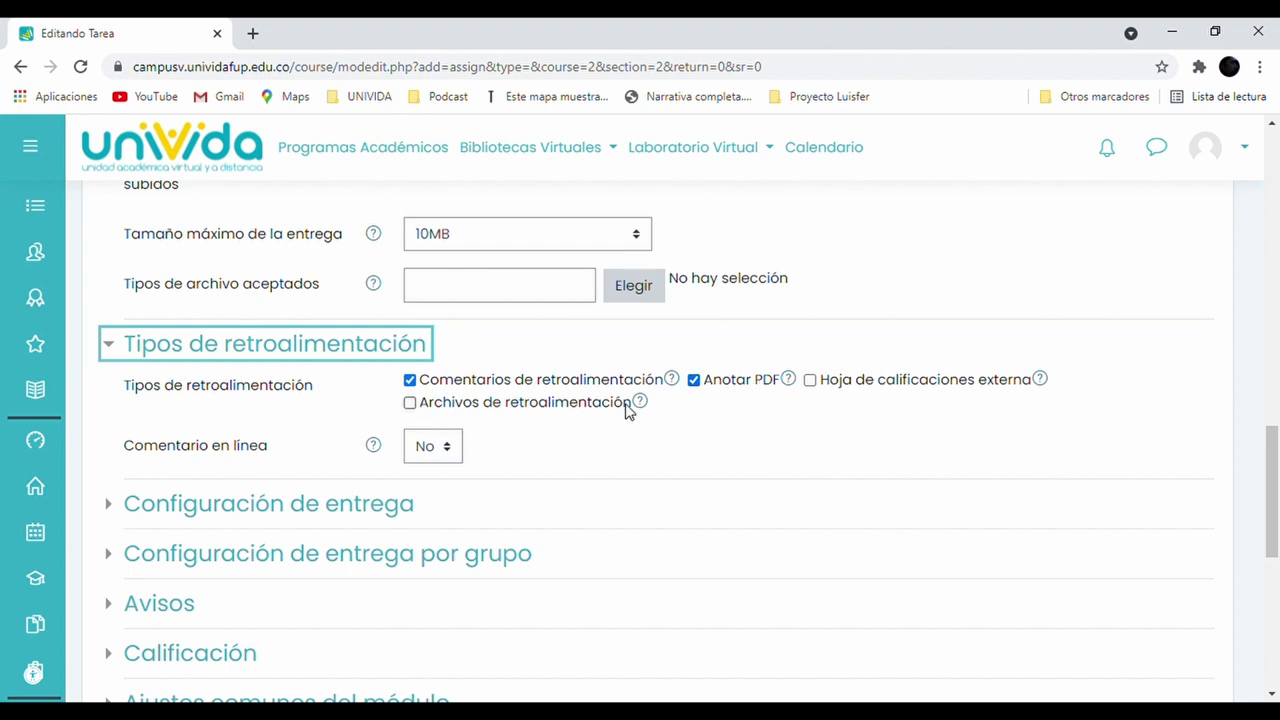
{"action": "left_click", "coordinate": [410, 403]}
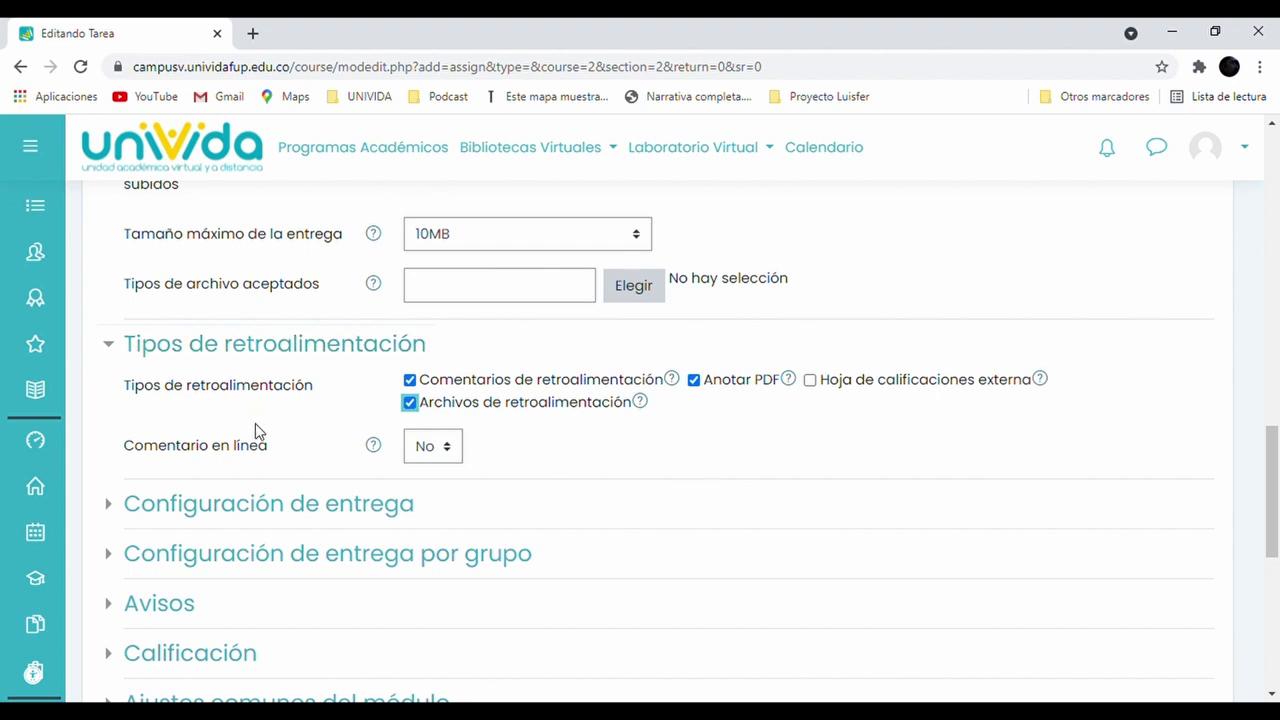
{"action": "left_click", "coordinate": [449, 451]}
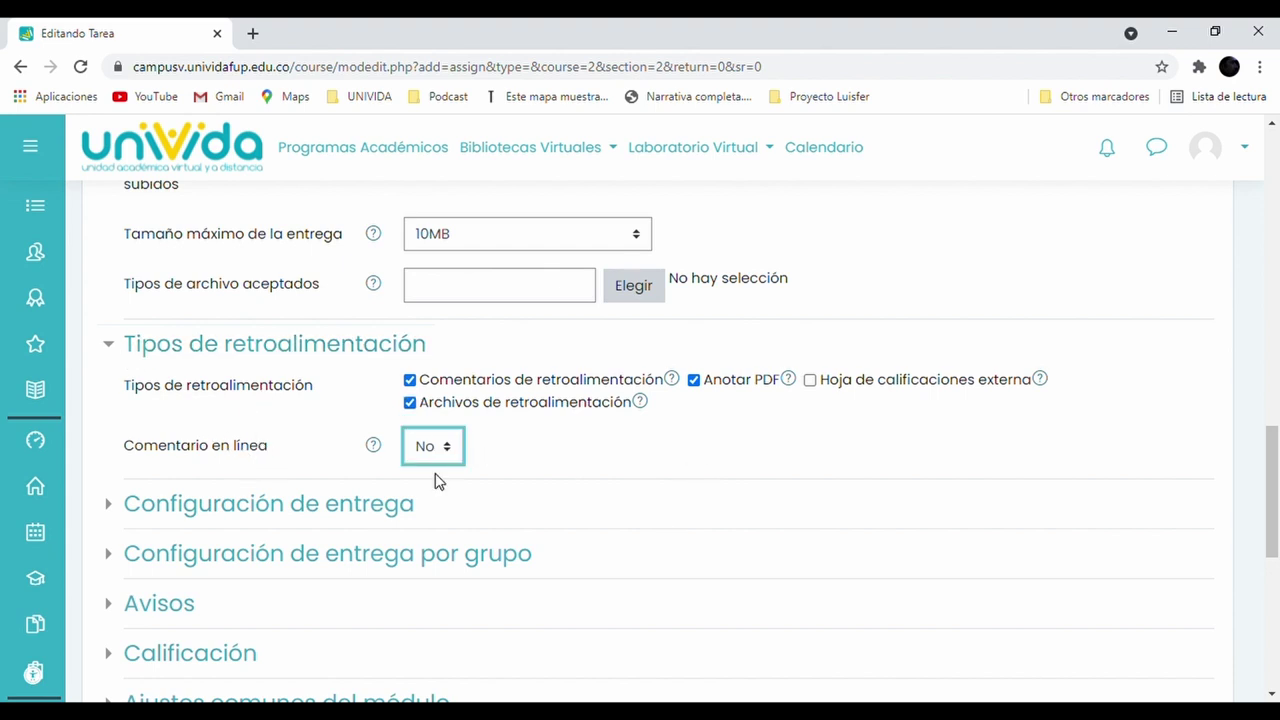
{"action": "key", "text": "Down"}
Expand Configuración de entrega, Configuración de entrega por grupo and Avisos to review their settings
{"action": "scroll", "coordinate": [534, 465], "scroll_direction": "down", "scroll_amount": 2}
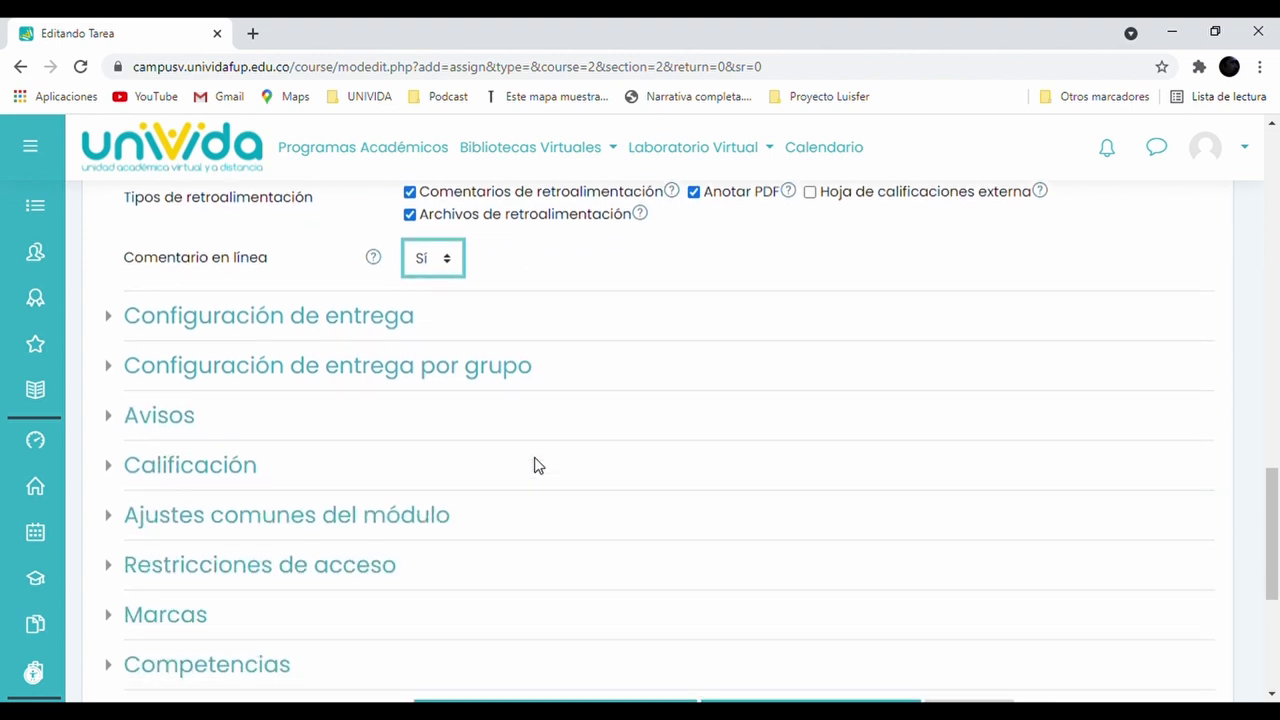
{"action": "left_click", "coordinate": [254, 328]}
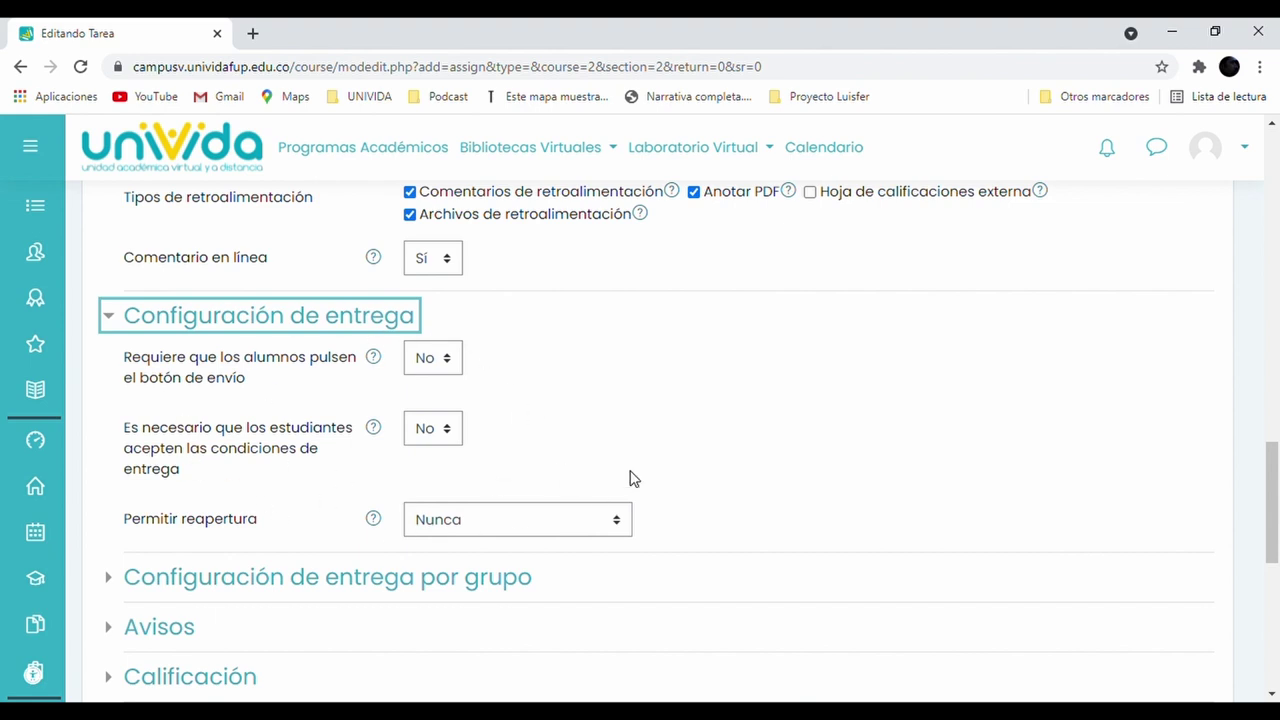
{"action": "scroll", "coordinate": [630, 478], "scroll_direction": "down", "scroll_amount": 1}
{"action": "left_click", "coordinate": [263, 487]}
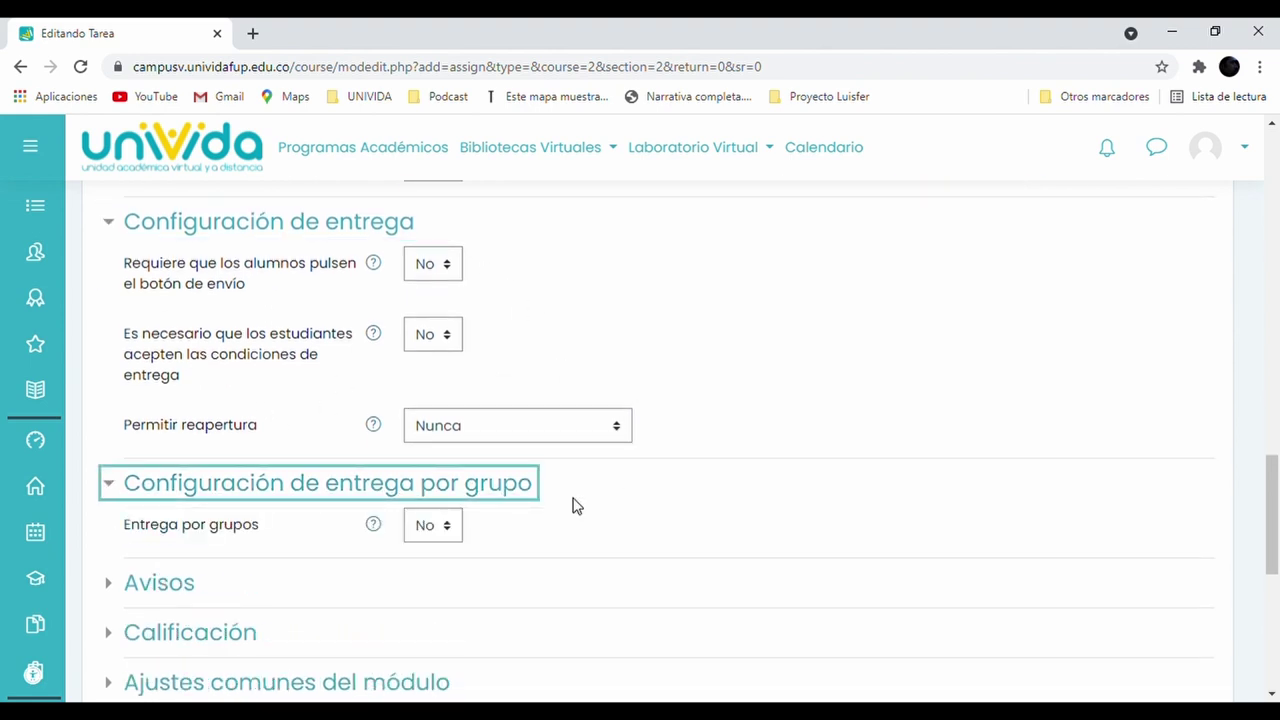
{"action": "scroll", "coordinate": [574, 505], "scroll_direction": "down", "scroll_amount": 1}
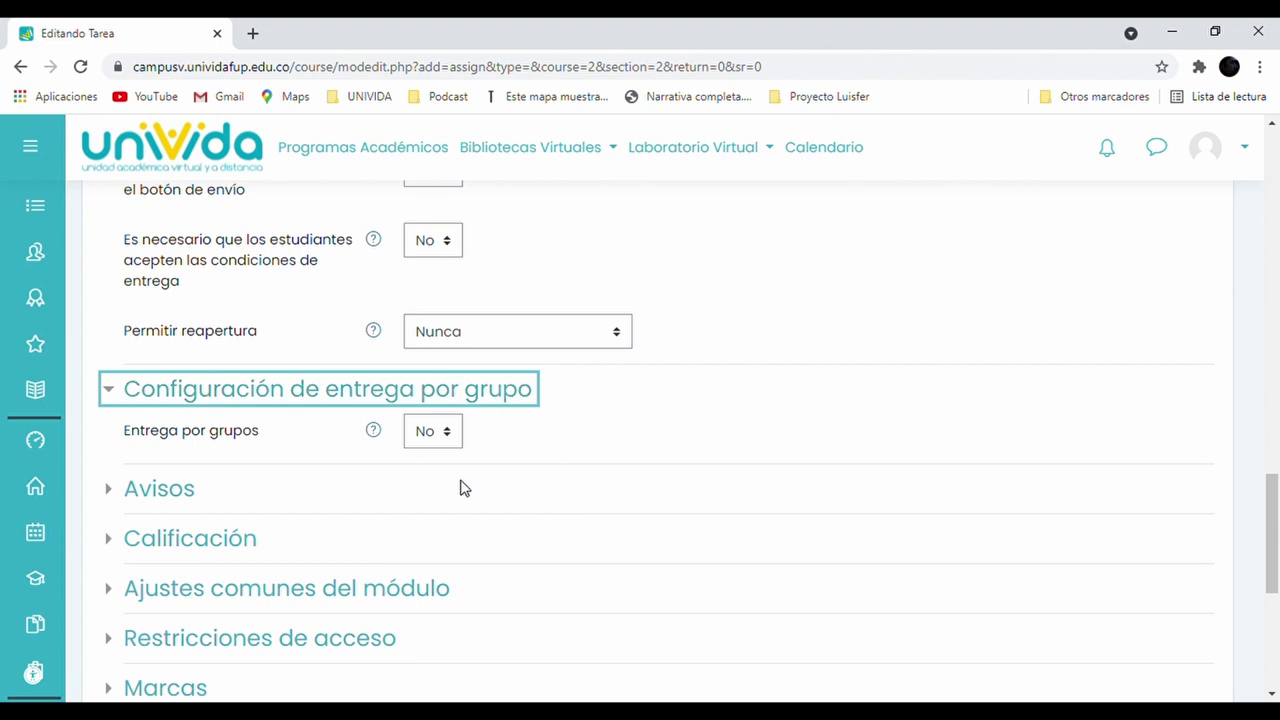
{"action": "left_click", "coordinate": [155, 508]}
{"action": "scroll", "coordinate": [651, 500], "scroll_direction": "down", "scroll_amount": 2}
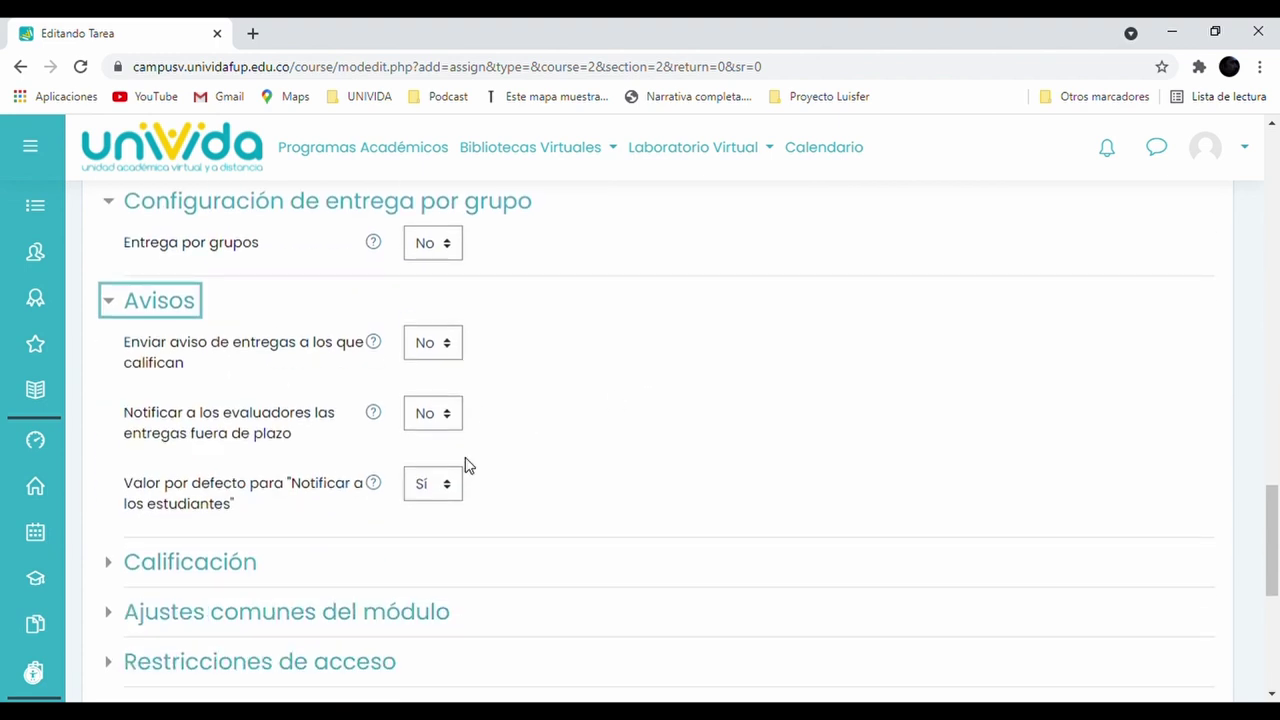
{"action": "scroll", "coordinate": [662, 484], "scroll_direction": "down", "scroll_amount": 2}
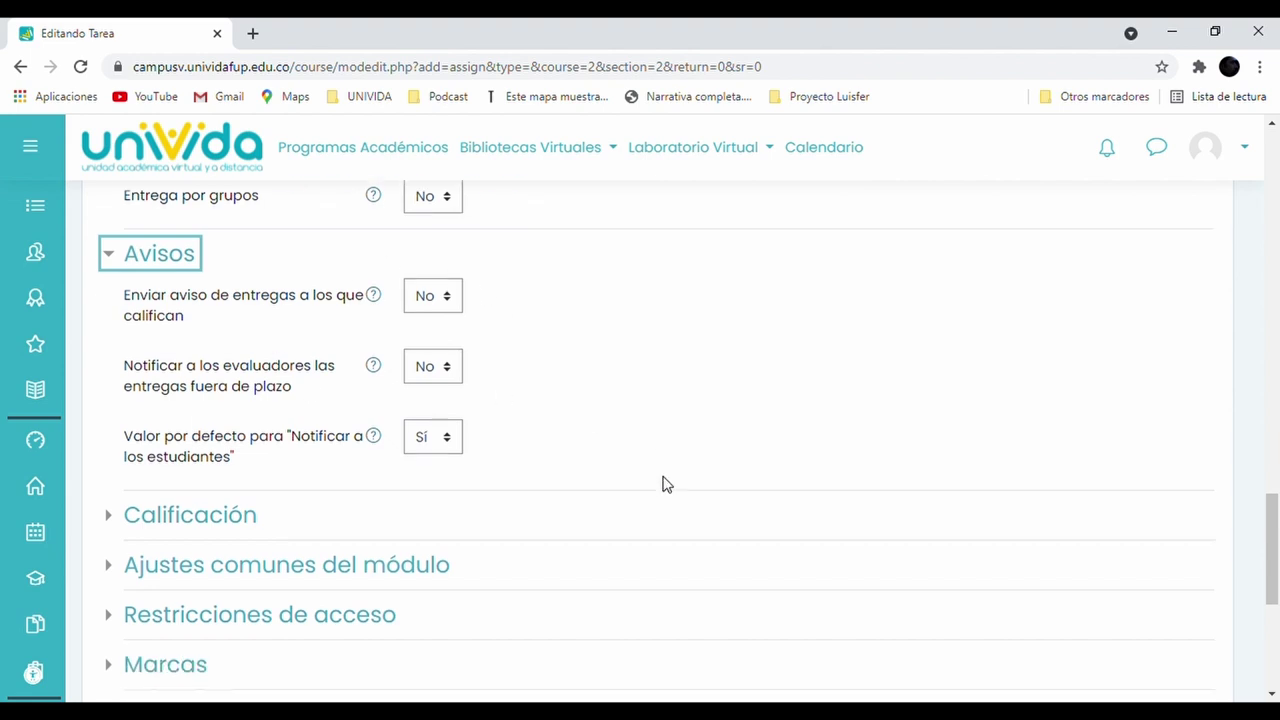
Expand the Calificación section and review the grade types and maximum score, leaving Puntuación as the type
{"action": "left_click", "coordinate": [193, 385]}
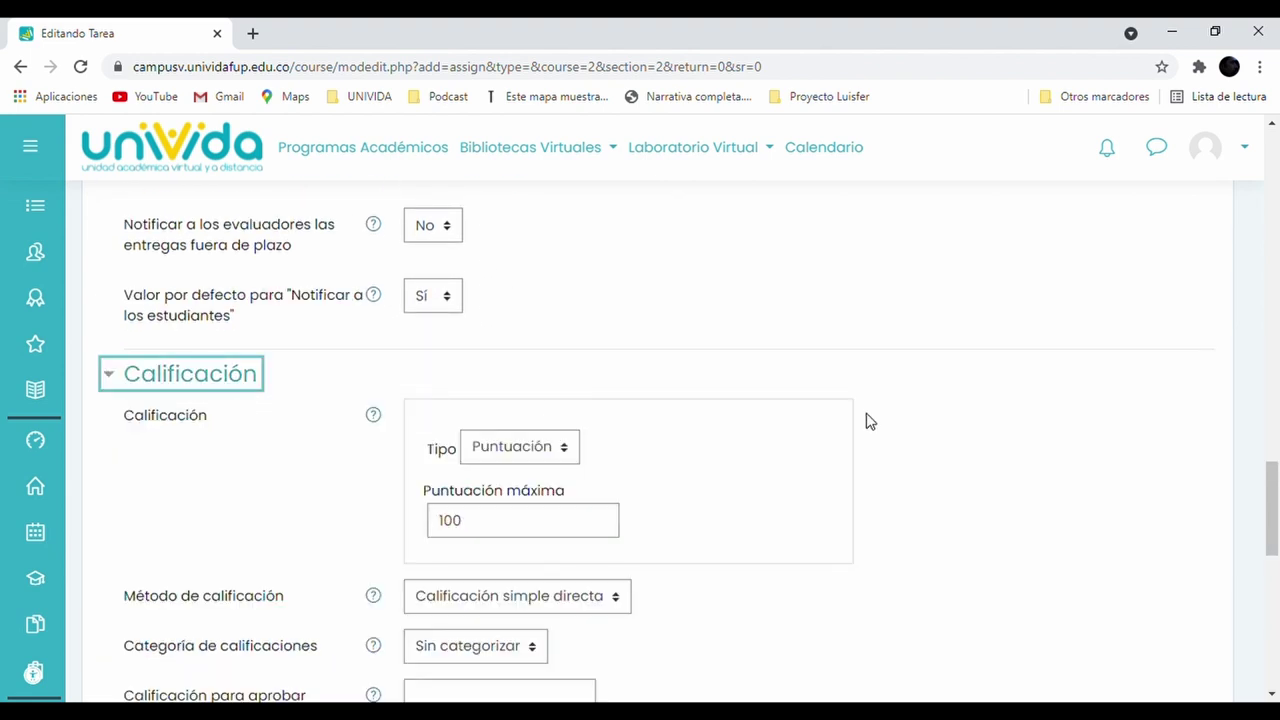
{"action": "scroll", "coordinate": [860, 420], "scroll_direction": "down", "scroll_amount": 1}
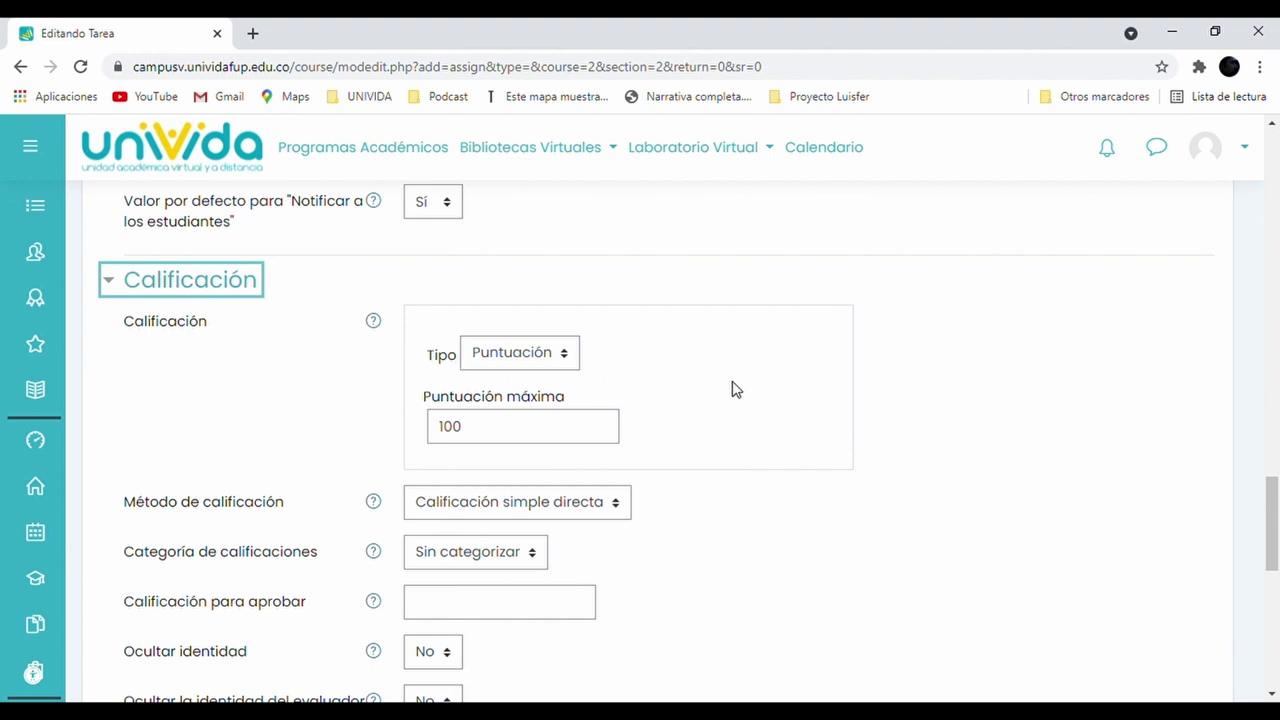
{"action": "left_click", "coordinate": [508, 362]}
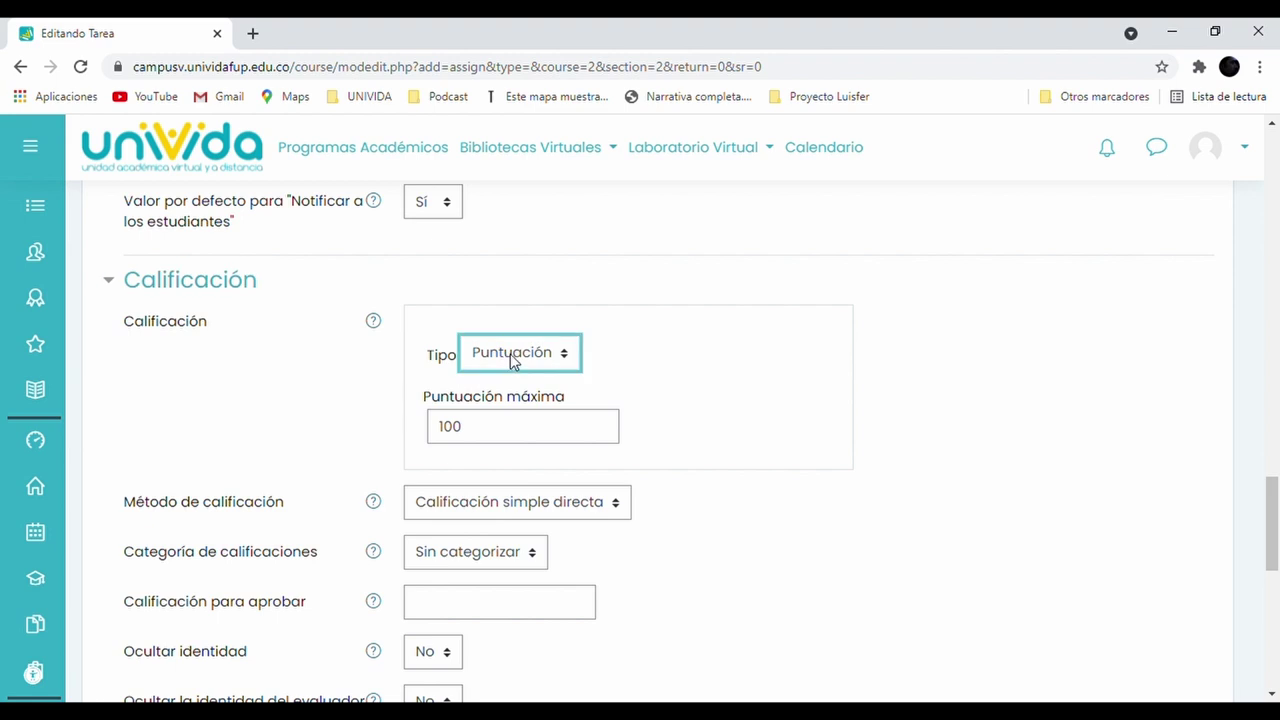
{"action": "left_click", "coordinate": [519, 385]}
{"action": "left_click", "coordinate": [517, 361]}
{"action": "left_click", "coordinate": [526, 406]}
{"action": "left_click", "coordinate": [508, 350]}
{"action": "left_click", "coordinate": [501, 418]}
{"action": "double_click", "coordinate": [482, 436]}
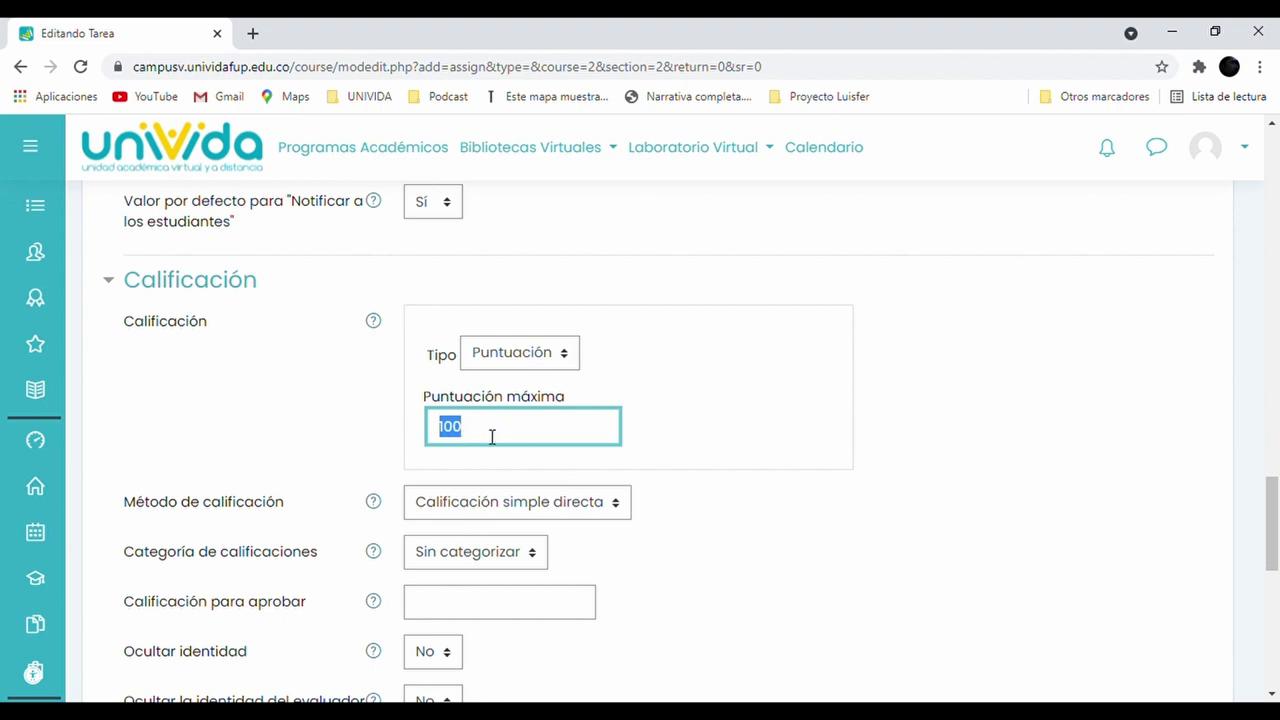
Review the grading method options, the passing grade field and the remaining Calificación settings
{"action": "scroll", "coordinate": [569, 486], "scroll_direction": "down", "scroll_amount": 2}
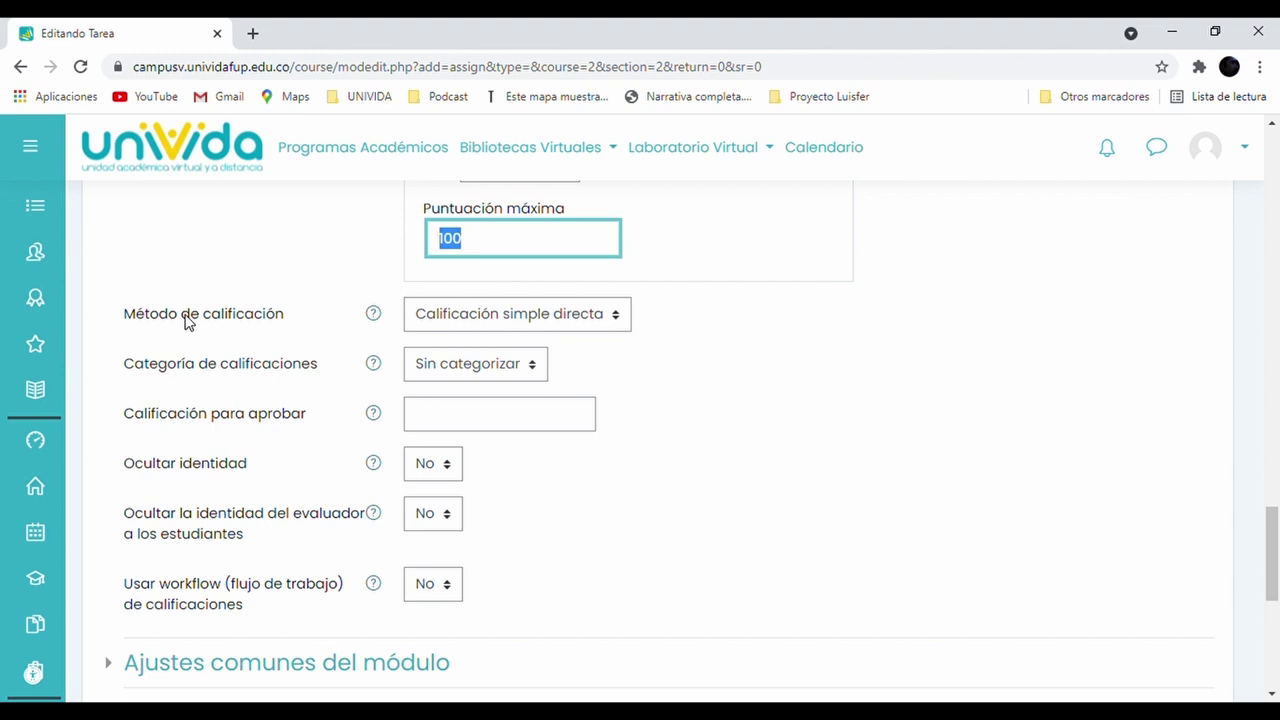
{"action": "left_click", "coordinate": [492, 318]}
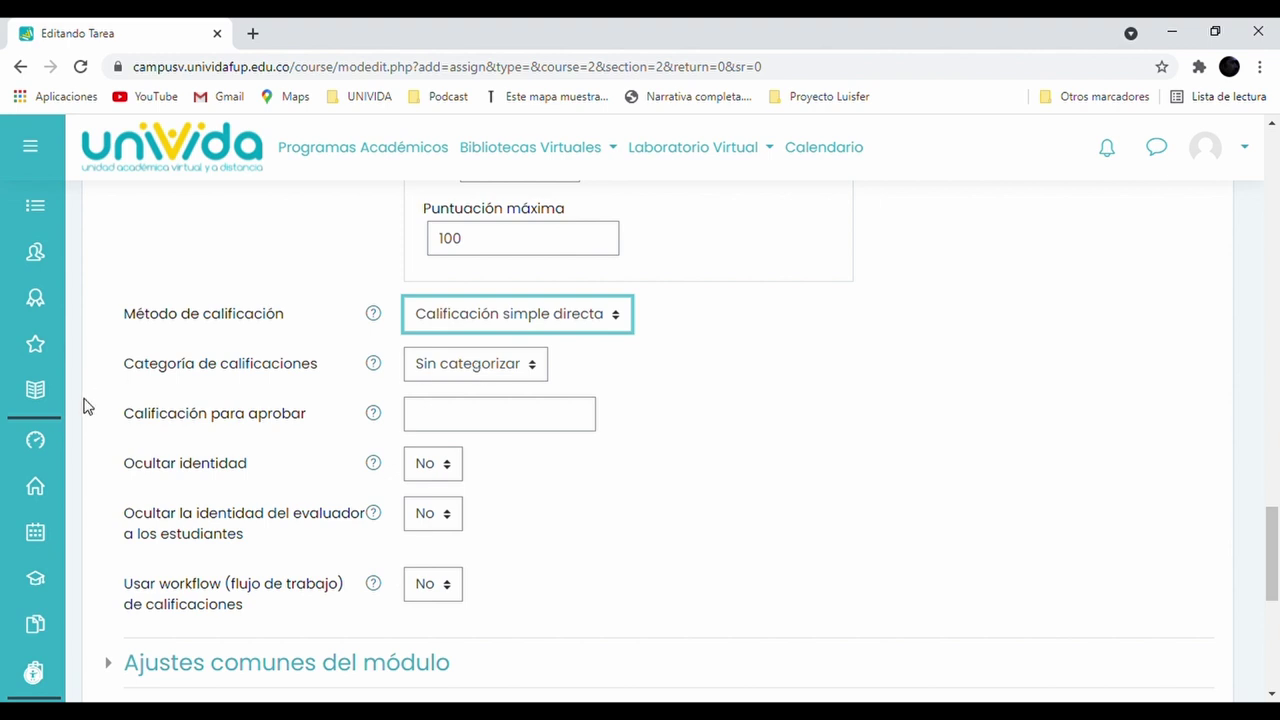
{"action": "left_click", "coordinate": [449, 423]}
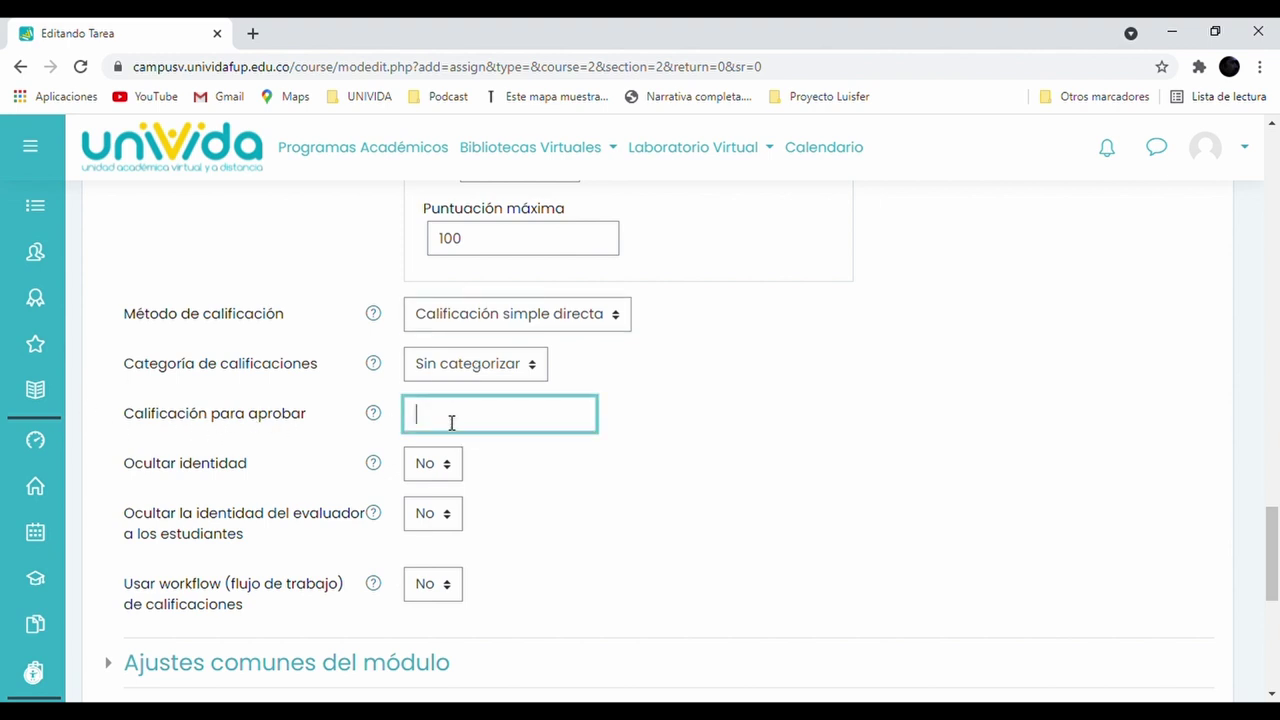
{"action": "scroll", "coordinate": [530, 509], "scroll_direction": "up", "scroll_amount": 1}
{"action": "scroll", "coordinate": [536, 507], "scroll_direction": "down", "scroll_amount": 2}
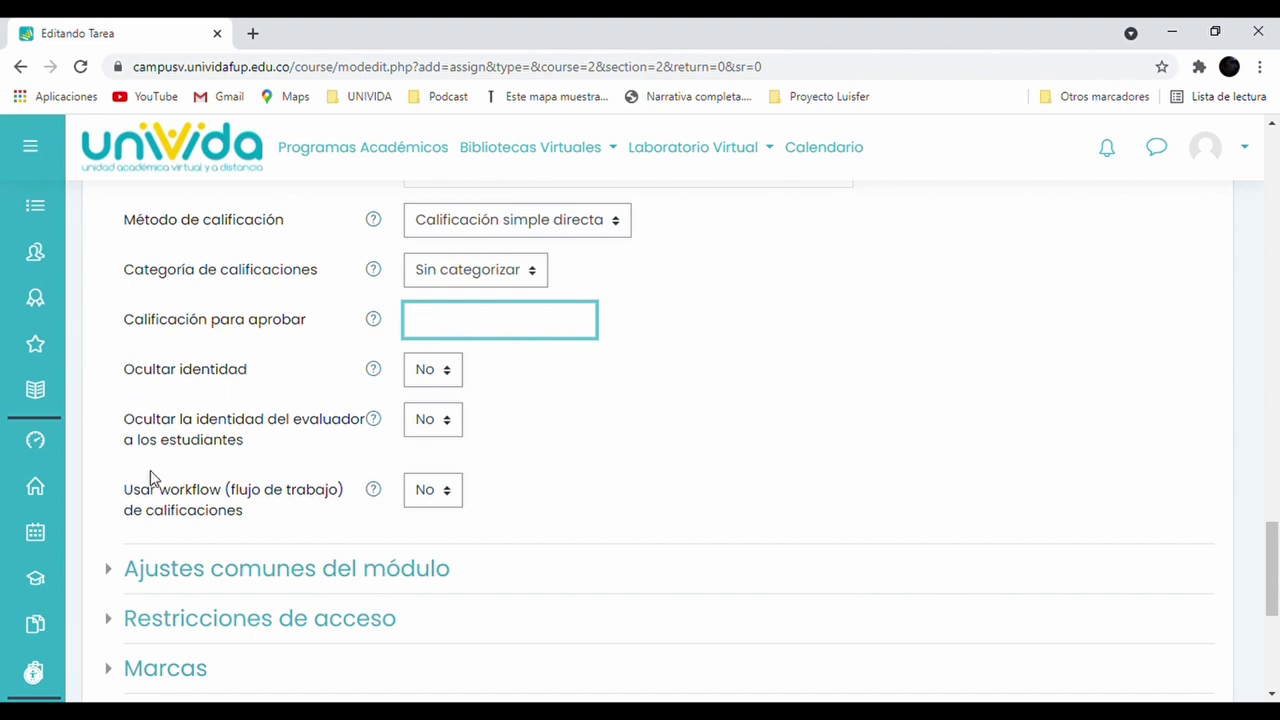
{"action": "scroll", "coordinate": [180, 468], "scroll_direction": "down", "scroll_amount": 3}
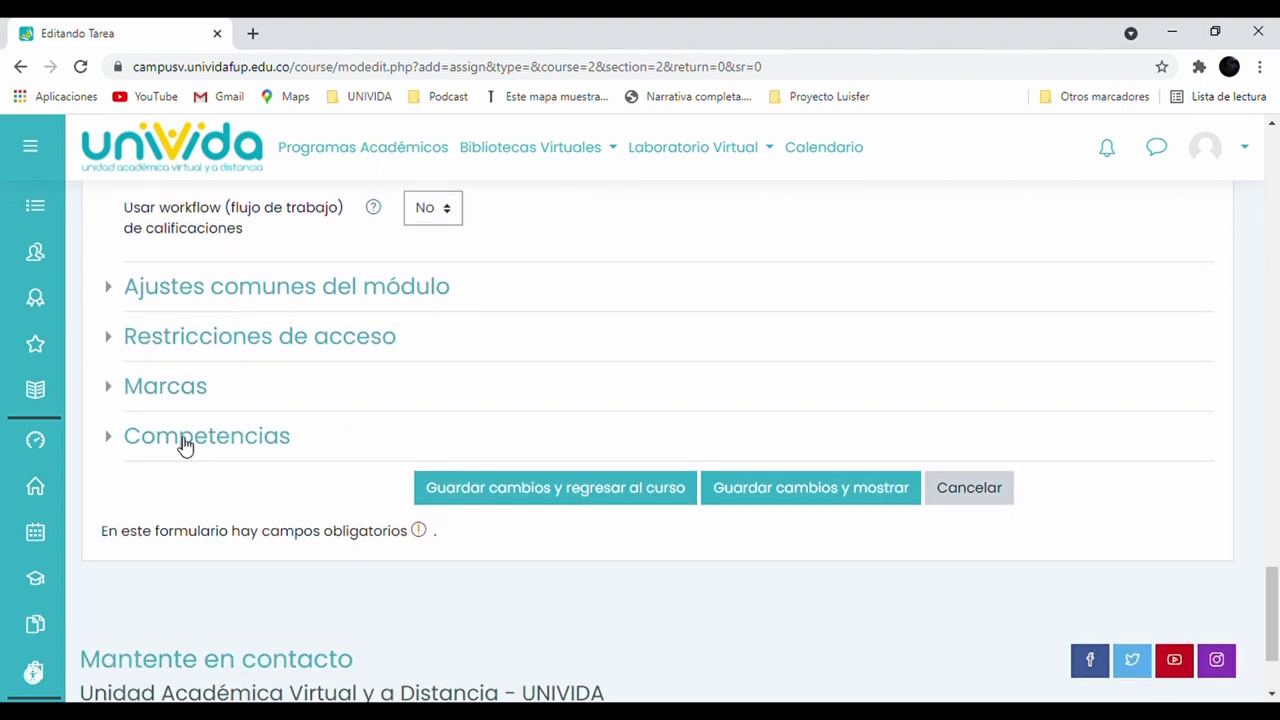
Expand Ajustes comunes del módulo and set Modo de grupo to No hay grupos
{"action": "left_click", "coordinate": [306, 290]}
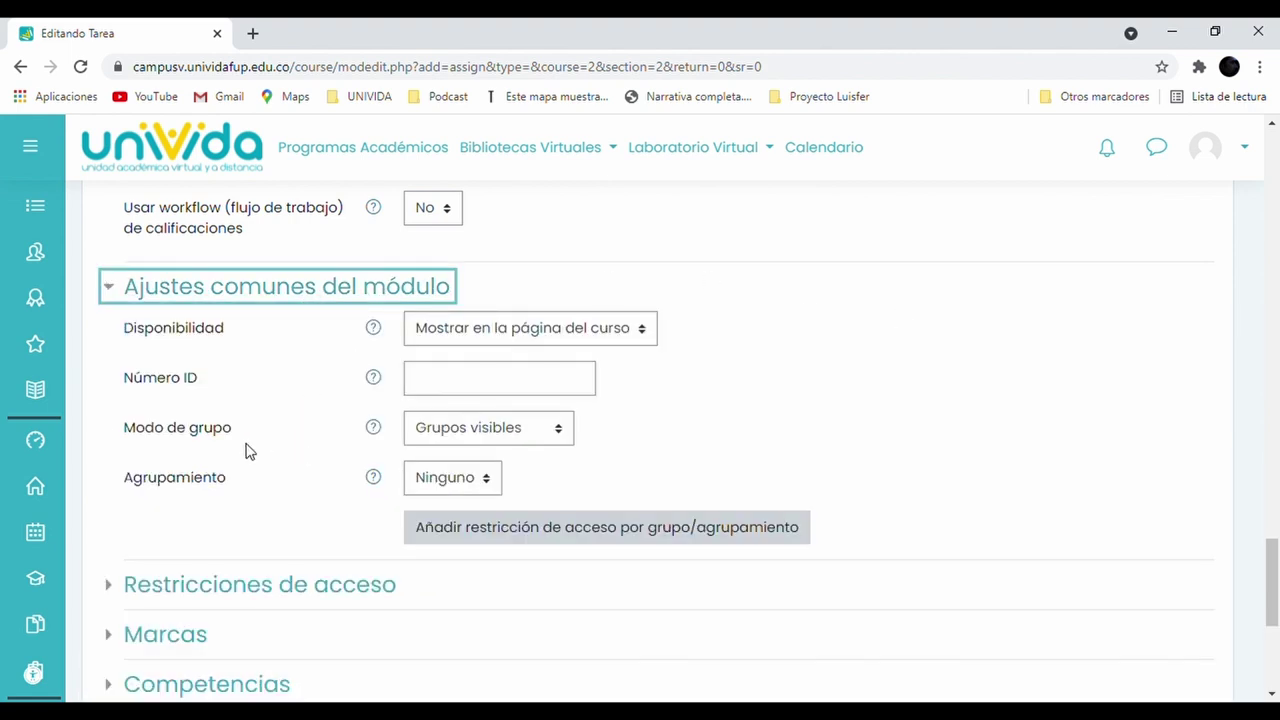
{"action": "left_click", "coordinate": [117, 427]}
{"action": "mouse_move", "coordinate": [117, 427]}
{"action": "left_mouse_down"}
{"action": "mouse_move", "coordinate": [236, 428]}
{"action": "mouse_move", "coordinate": [124, 430]}
{"action": "left_mouse_up"}
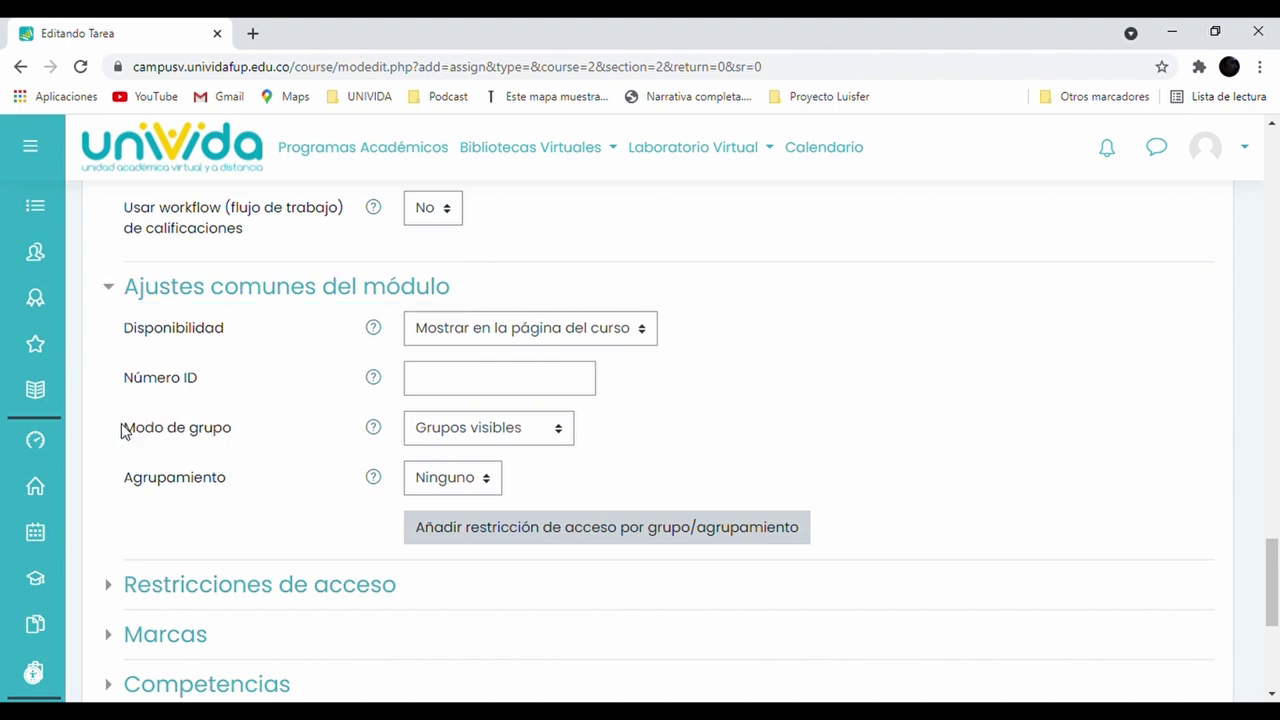
{"action": "triple_click", "coordinate": [125, 430]}
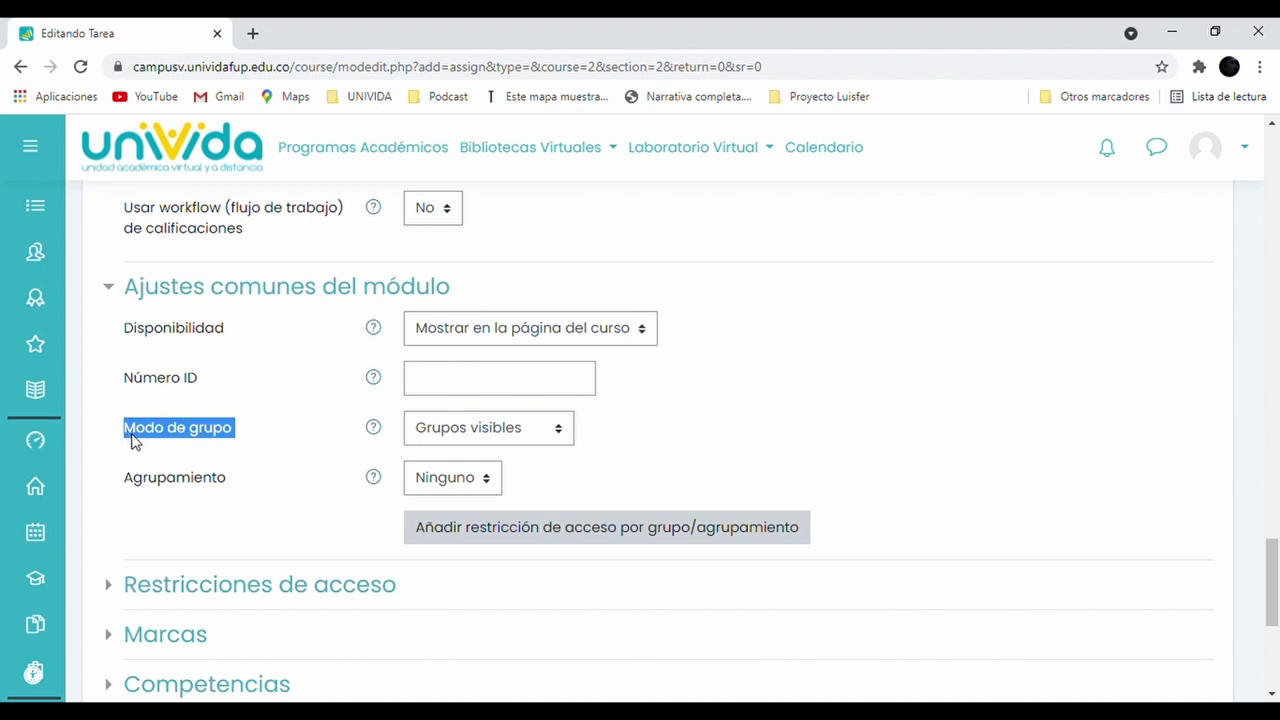
{"action": "left_click", "coordinate": [478, 432]}
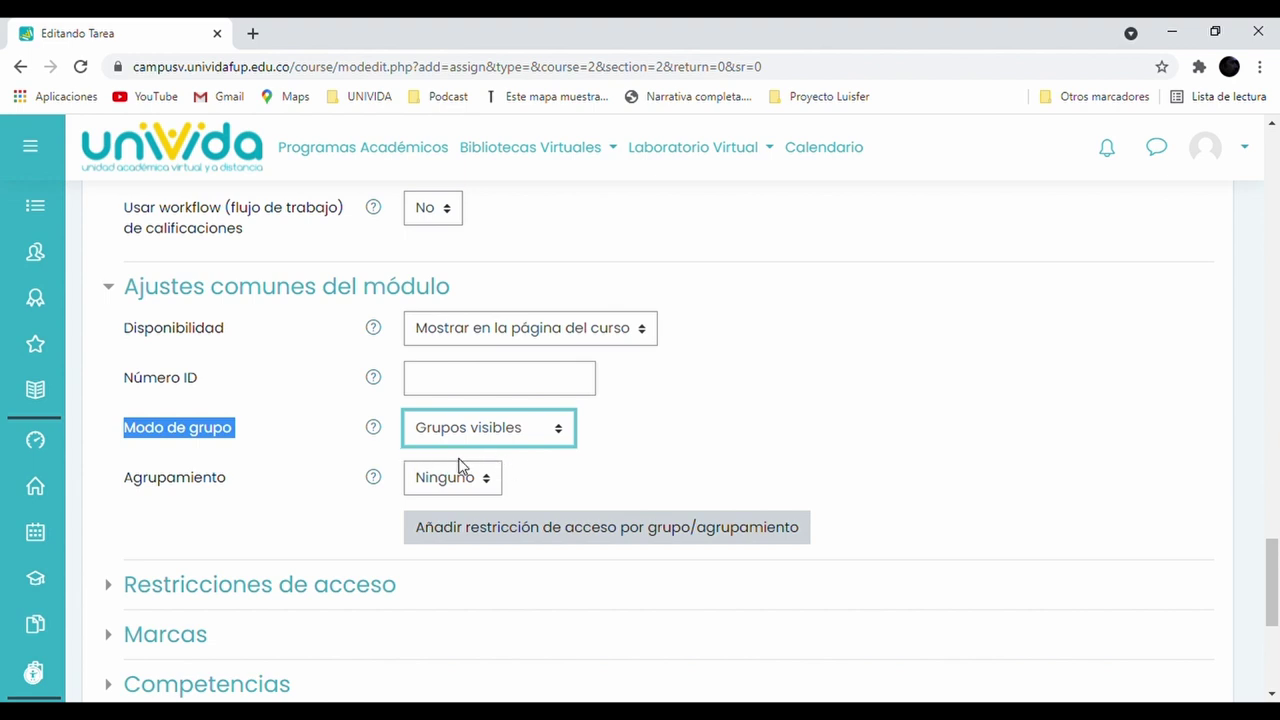
{"action": "key", "text": "Up"}
{"action": "key", "text": "Up"}
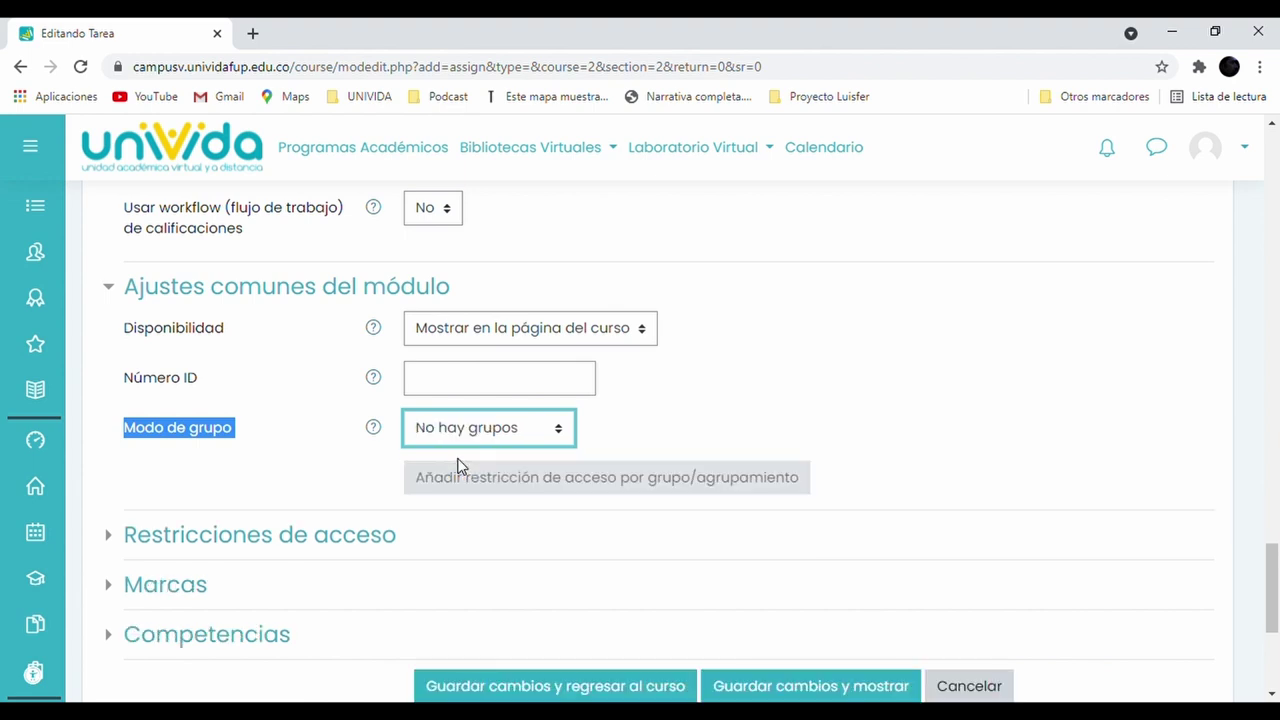
Save the assignment settings and return to the course
{"action": "scroll", "coordinate": [458, 466], "scroll_direction": "up", "scroll_amount": 2}
{"action": "scroll", "coordinate": [458, 466], "scroll_direction": "down", "scroll_amount": 4}
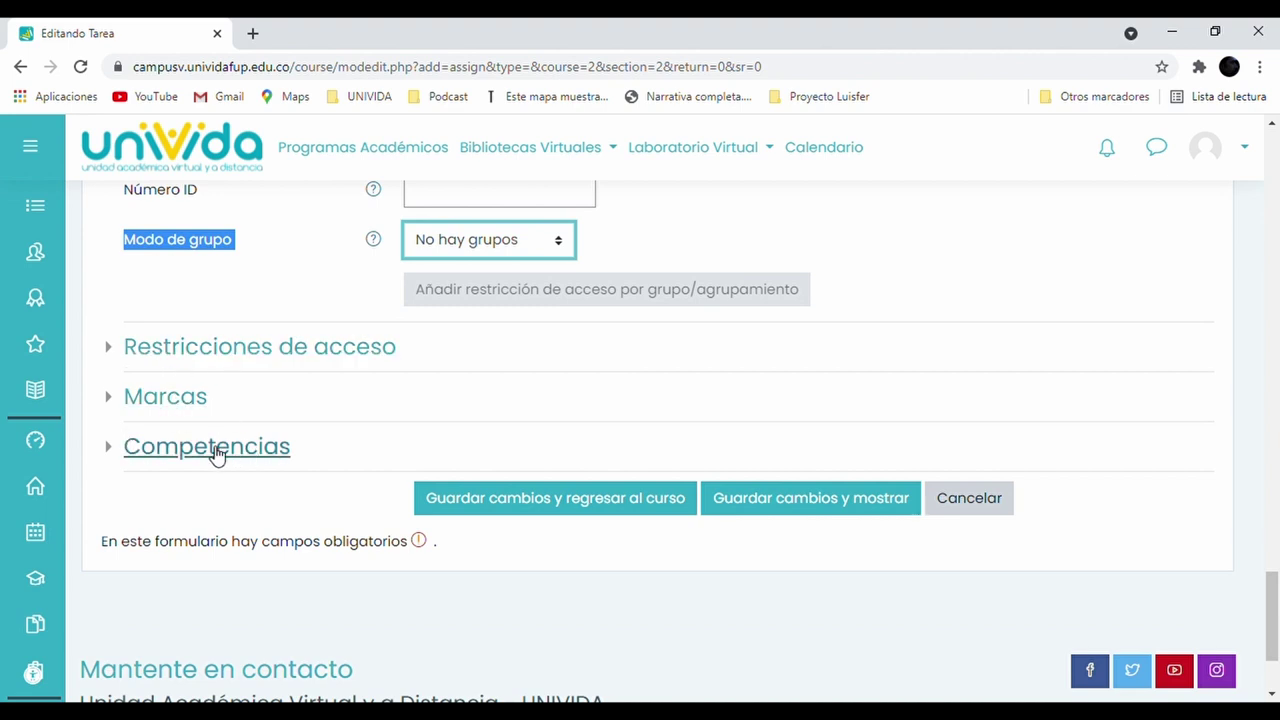
{"action": "left_click", "coordinate": [527, 508]}
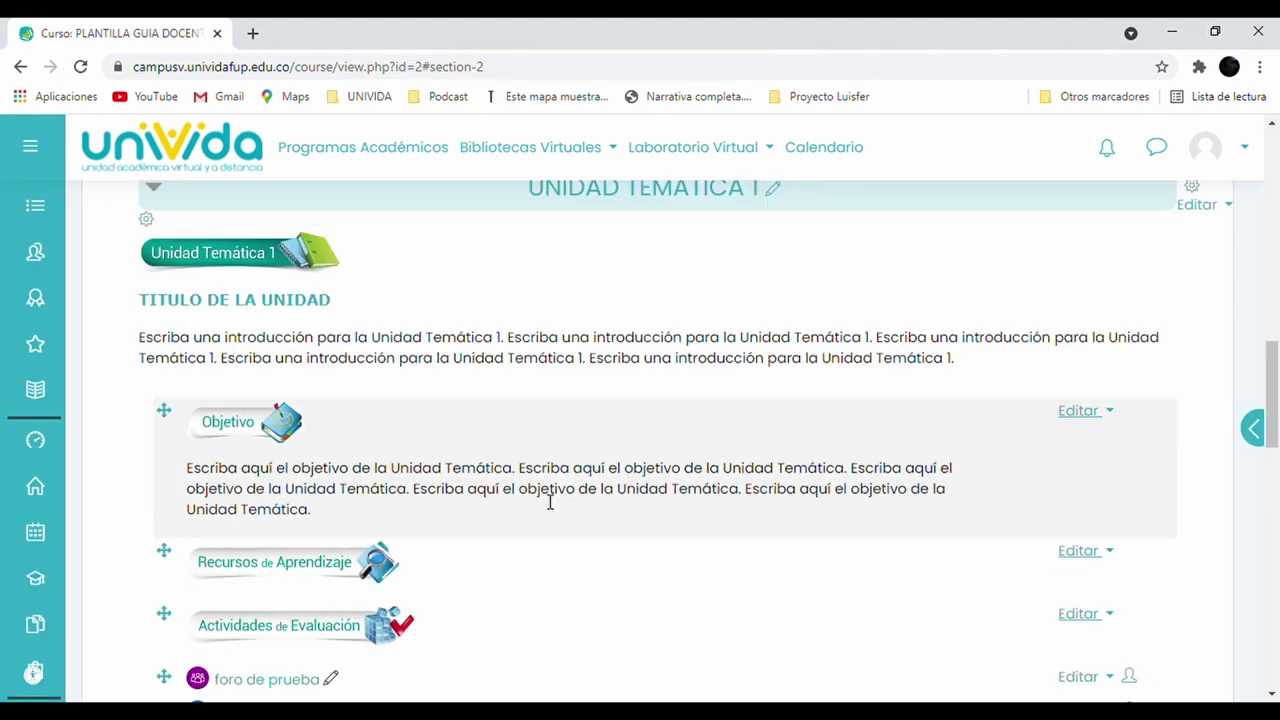
Open "tarea de prueba" in UNIDAD TEMÁTICA 1 and examine its title, description, attached file and grading summary
{"action": "scroll", "coordinate": [578, 472], "scroll_direction": "down", "scroll_amount": 2}
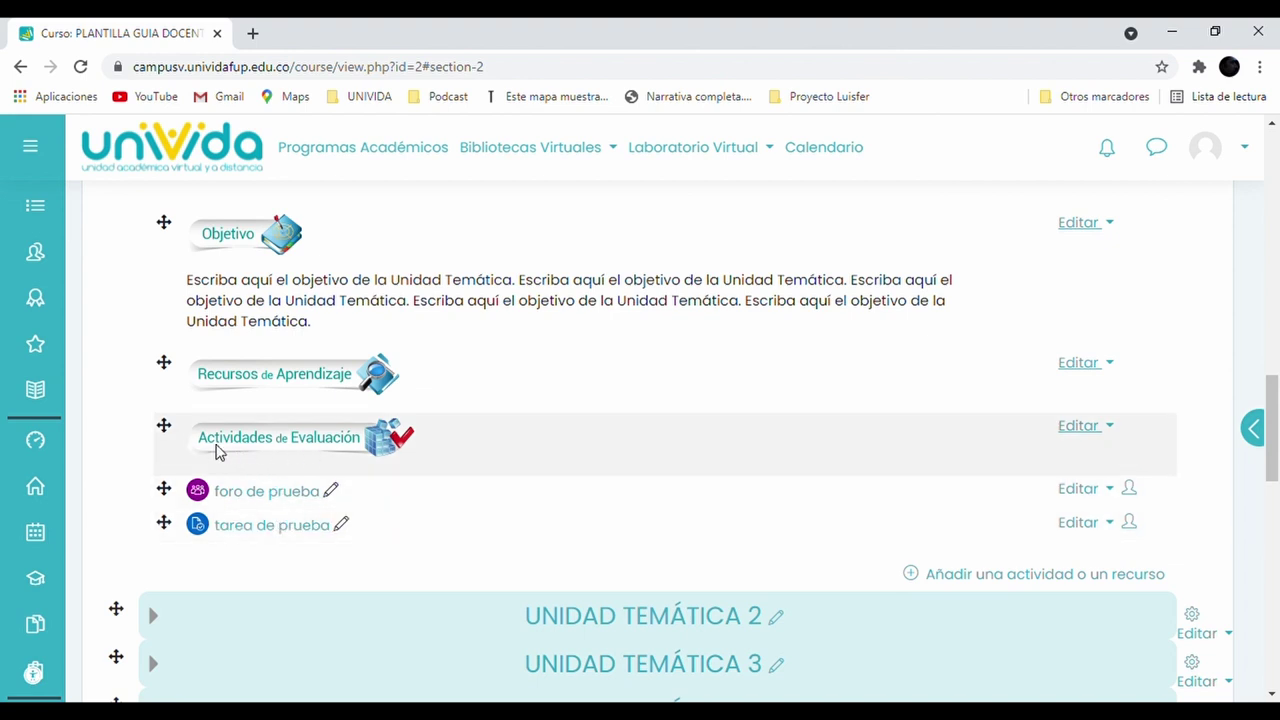
{"action": "left_click", "coordinate": [246, 532]}
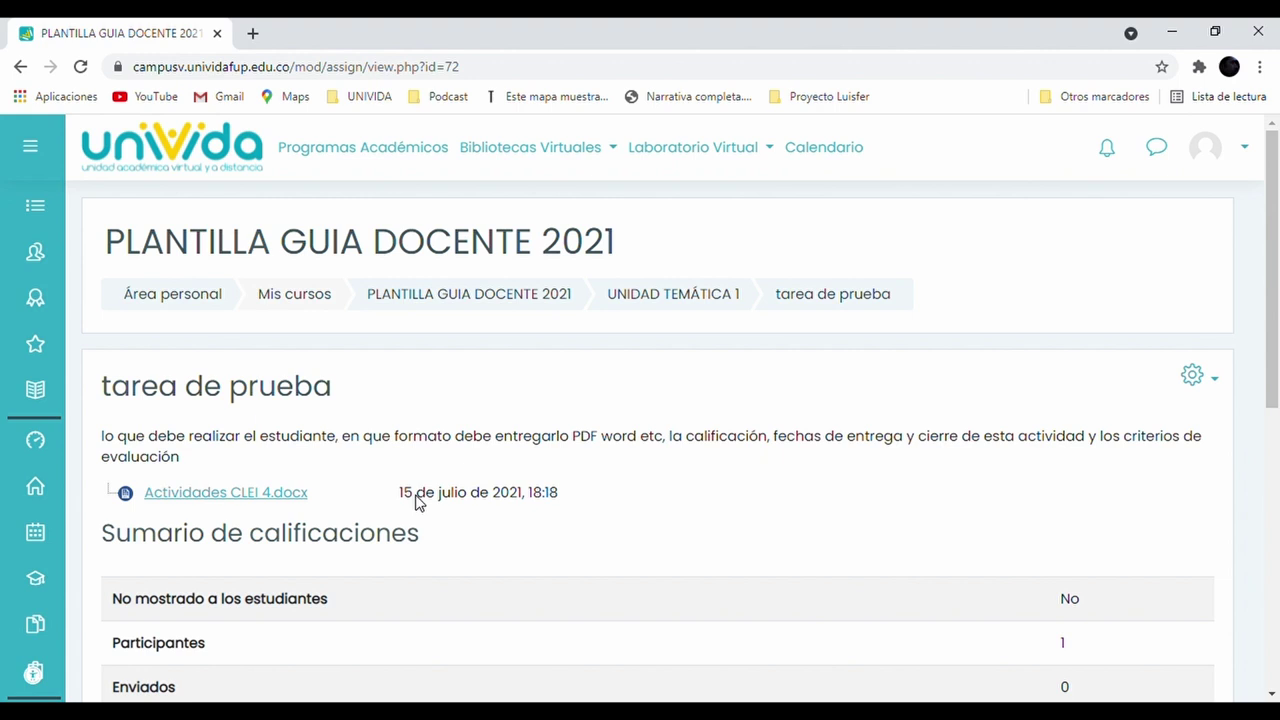
{"action": "scroll", "coordinate": [405, 480], "scroll_direction": "down", "scroll_amount": 2}
{"action": "scroll", "coordinate": [396, 455], "scroll_direction": "up", "scroll_amount": 1}
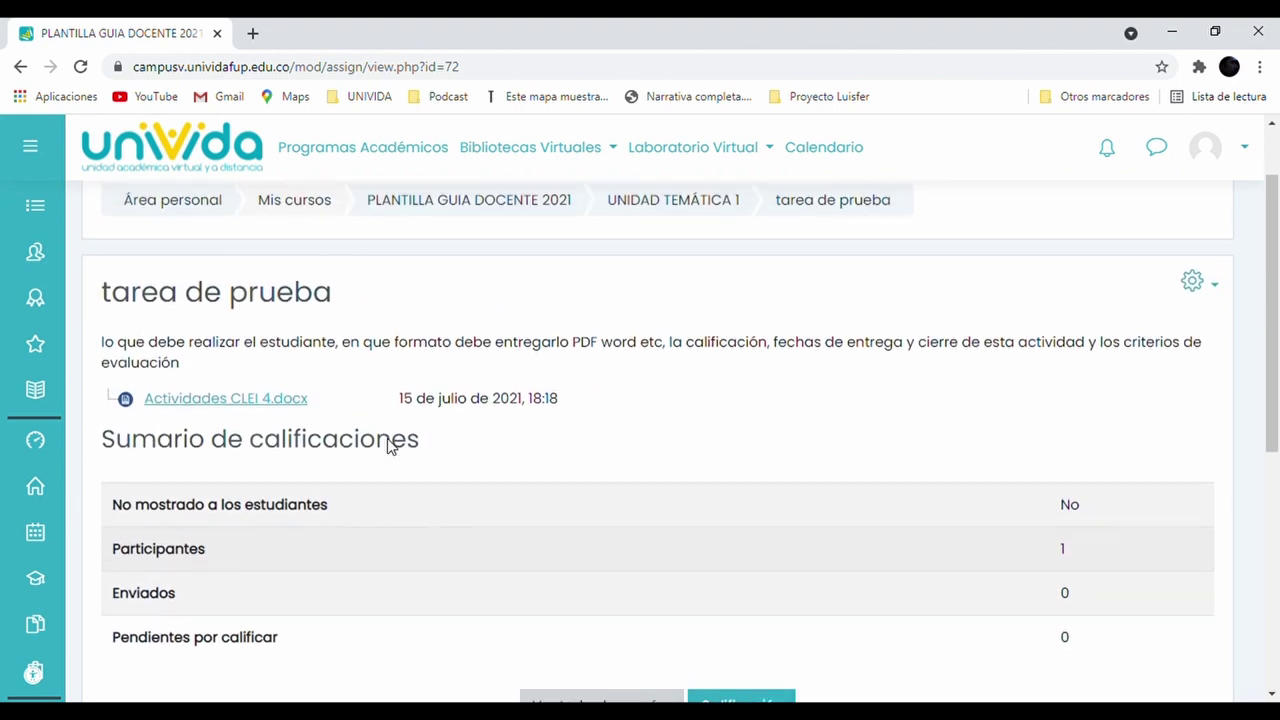
{"action": "triple_click", "coordinate": [185, 292]}
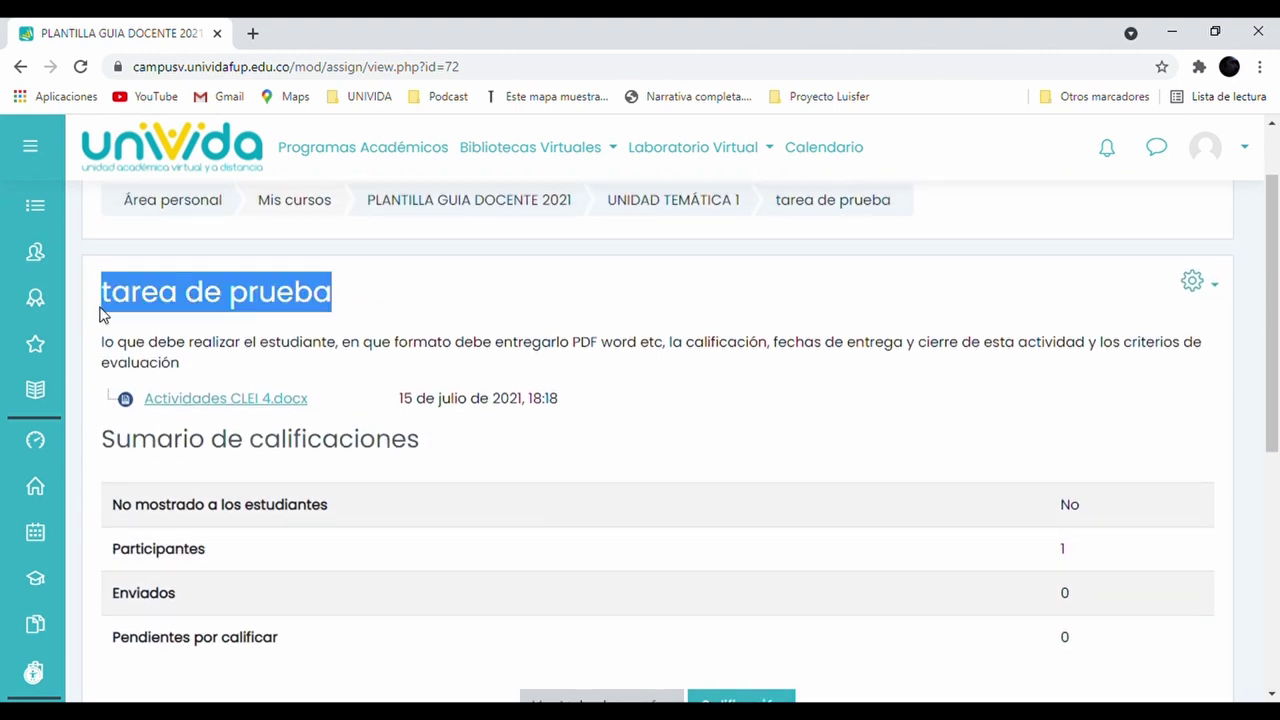
Review the description text of "tarea de prueba" covering the student's work, delivery format, dates and evaluation criteria
{"action": "triple_click", "coordinate": [180, 350]}
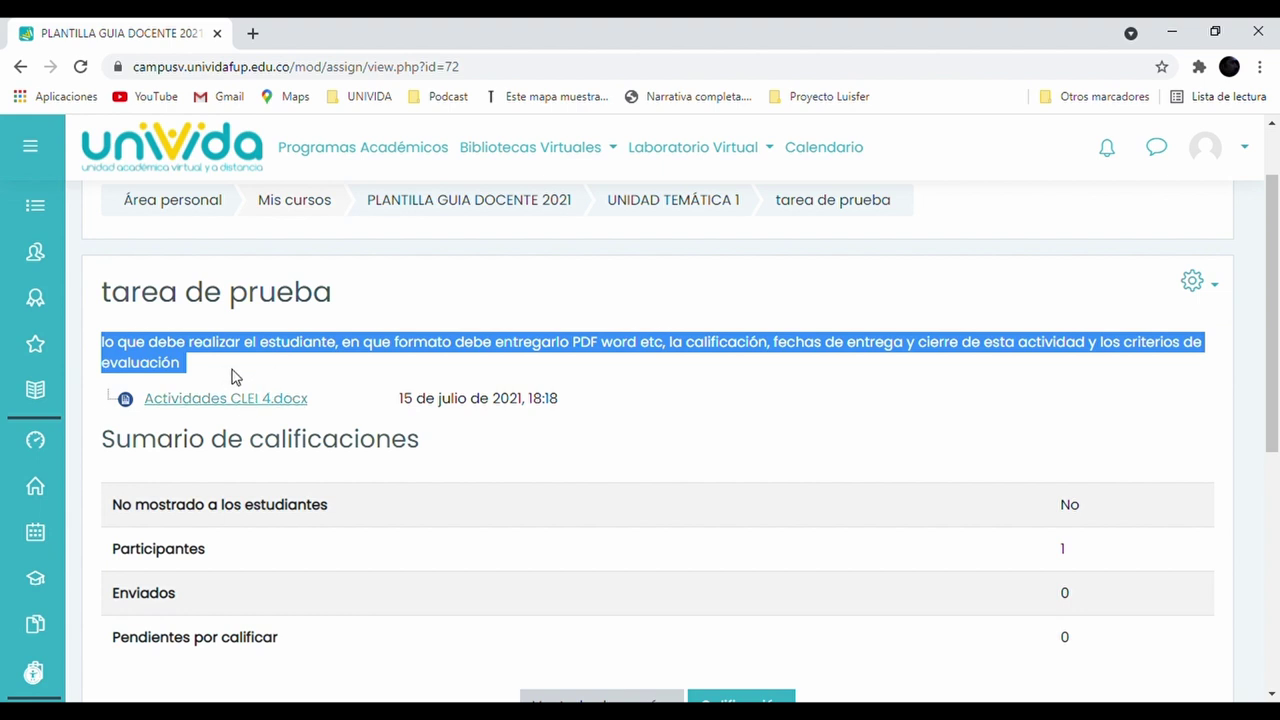
{"action": "left_click", "coordinate": [142, 318]}
{"action": "left_click_drag", "start_coordinate": [104, 345], "coordinate": [200, 364]}
Review the Participantes, Enviados and Pendientes por calificar rows in the Sumario de calificaciones
{"action": "scroll", "coordinate": [205, 383], "scroll_direction": "down", "scroll_amount": 1}
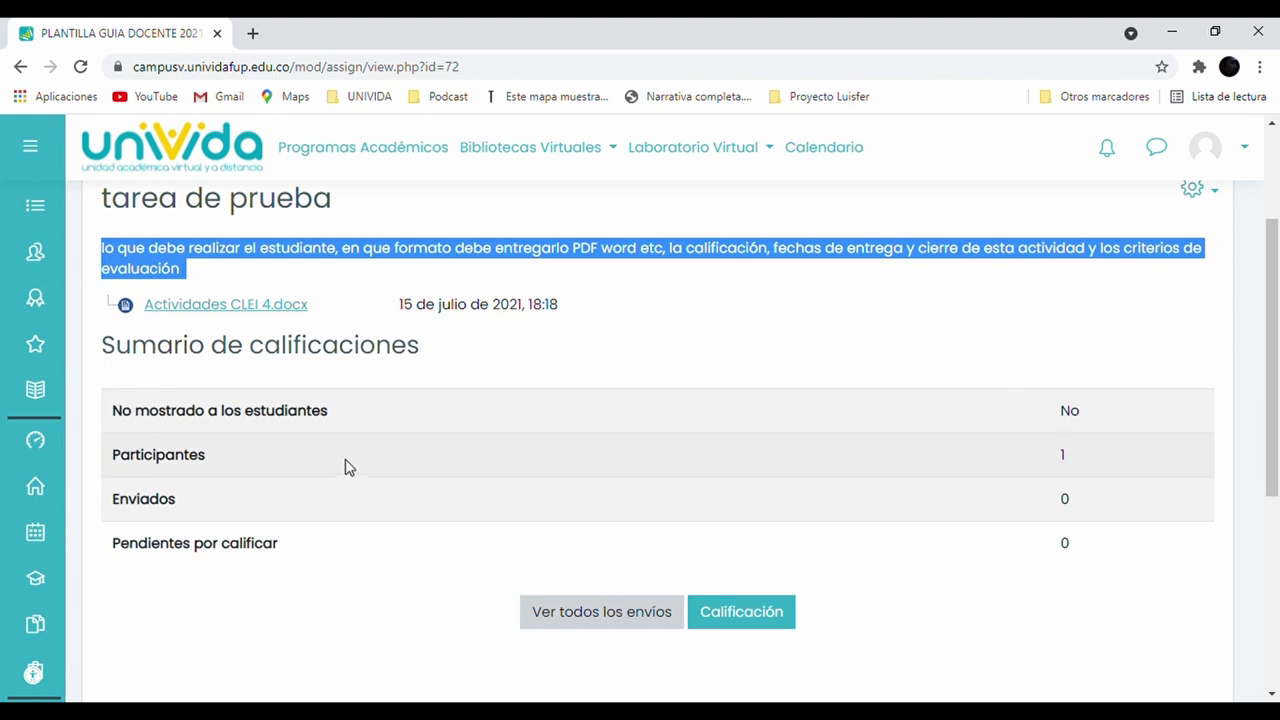
{"action": "double_click", "coordinate": [182, 458]}
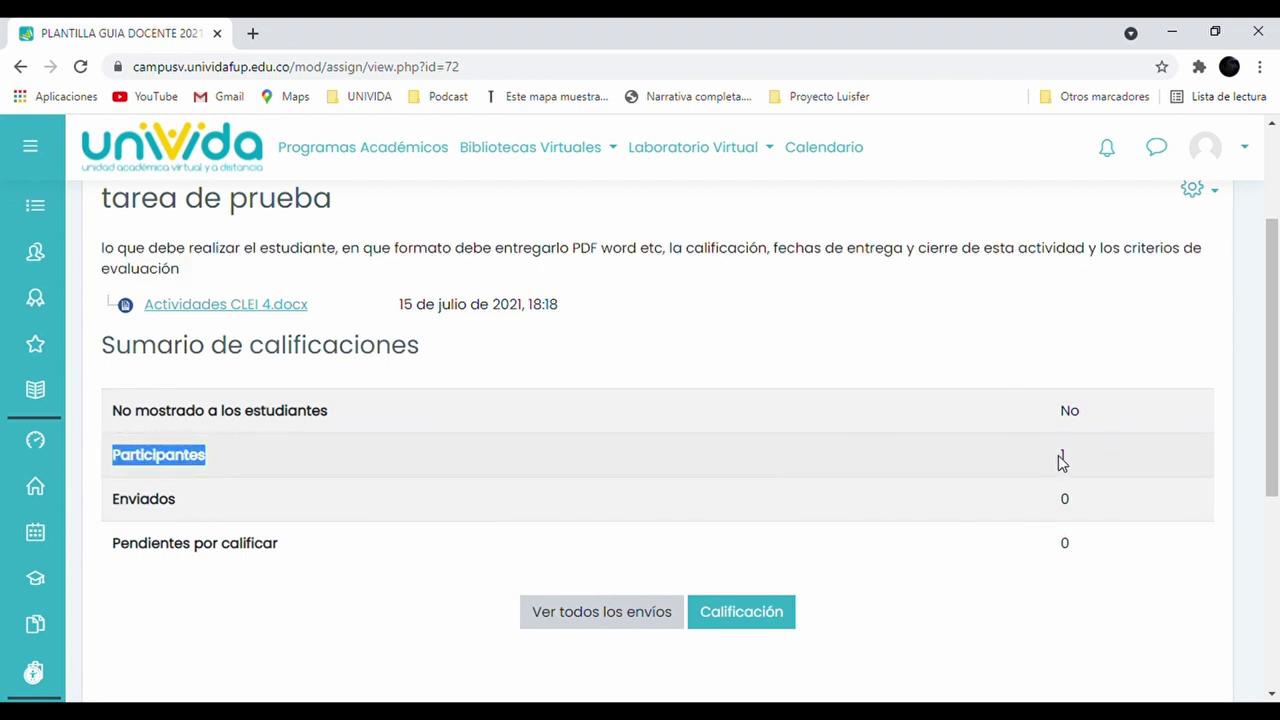
{"action": "double_click", "coordinate": [163, 506]}
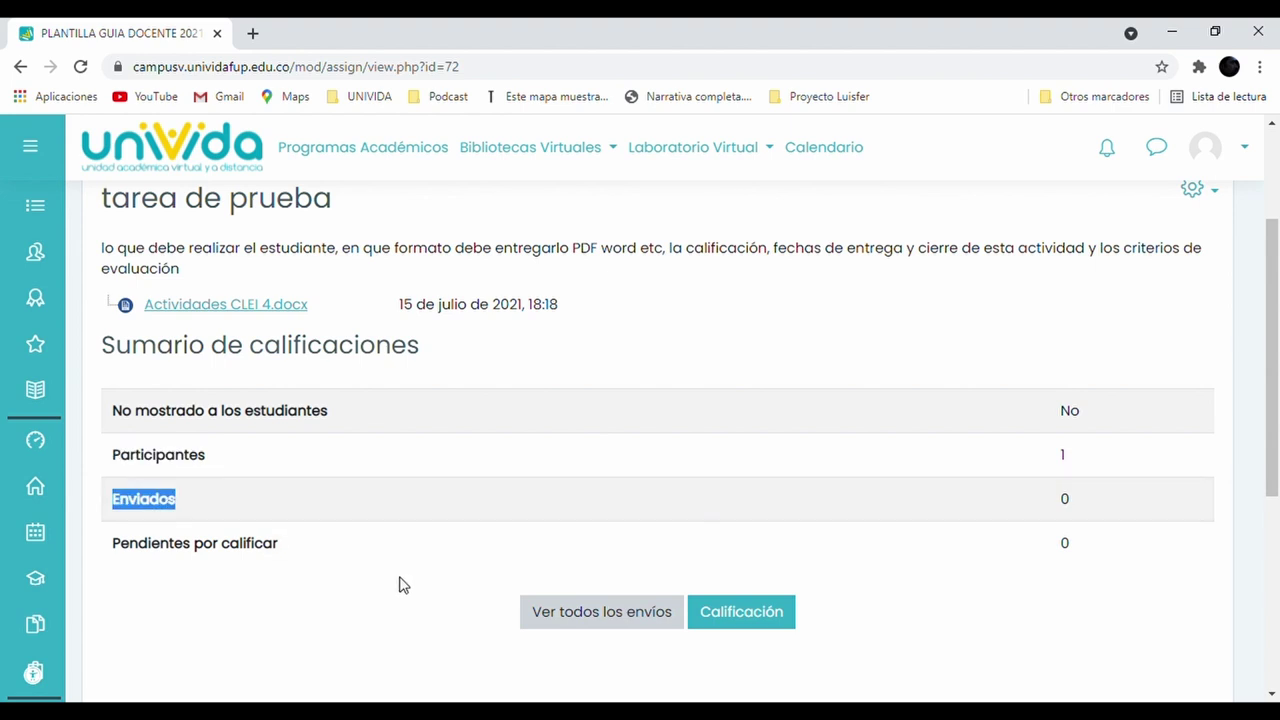
{"action": "double_click", "coordinate": [206, 544]}
{"action": "triple_click", "coordinate": [214, 545]}
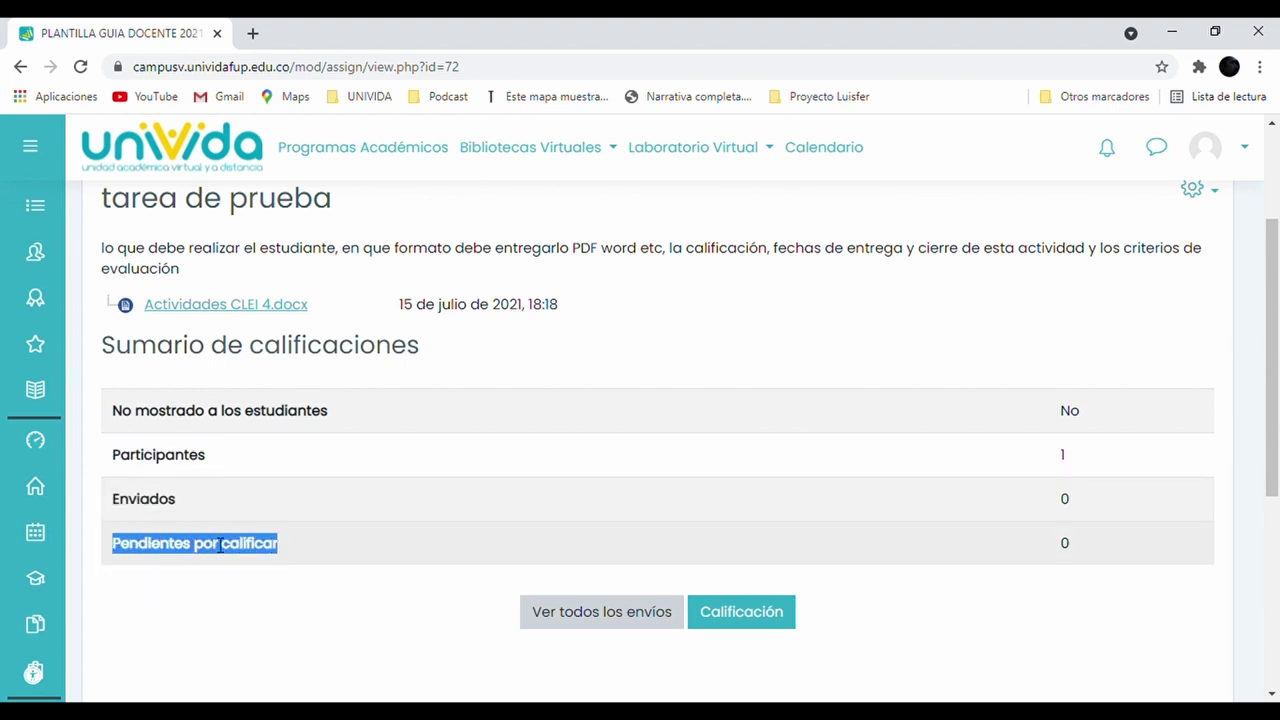
{"action": "scroll", "coordinate": [643, 380], "scroll_direction": "down", "scroll_amount": 1}
{"action": "scroll", "coordinate": [643, 384], "scroll_direction": "up", "scroll_amount": 1}
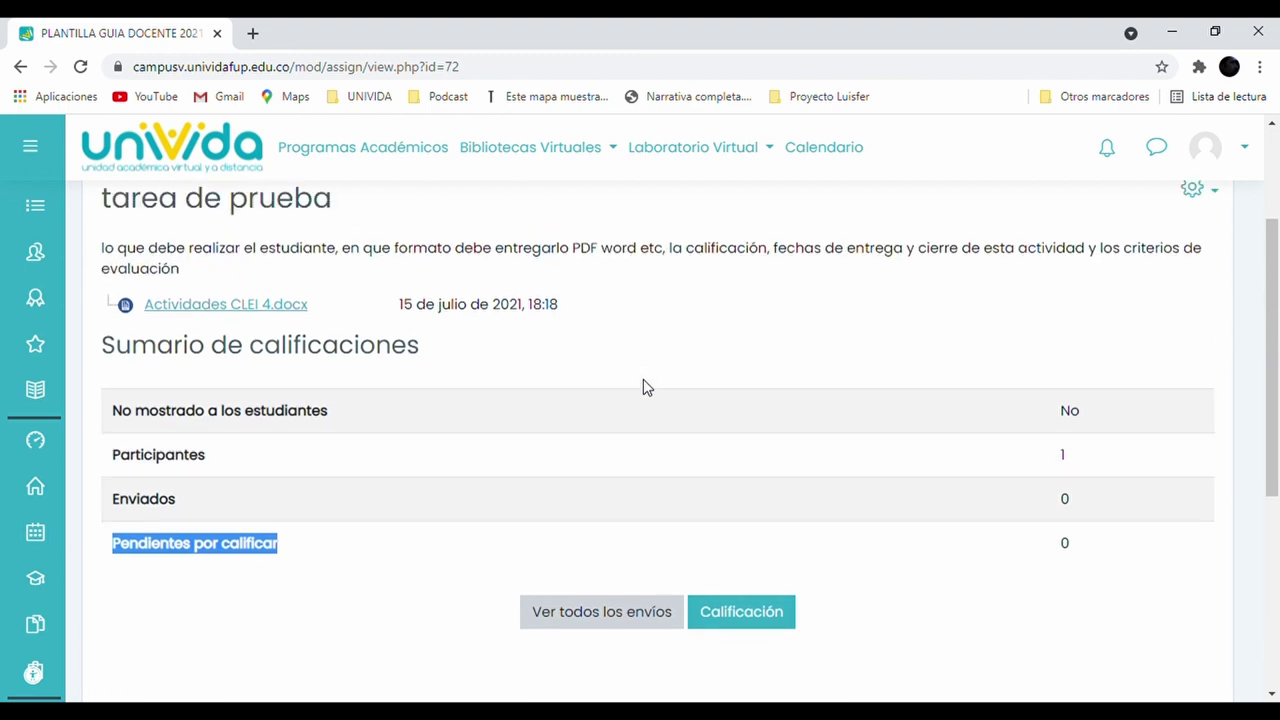